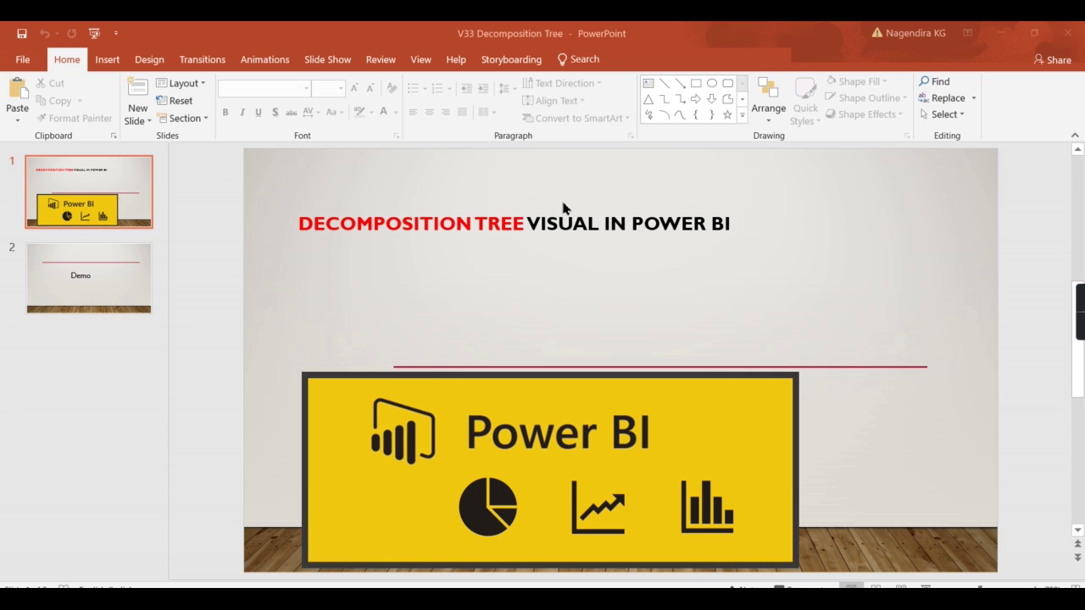
- Collapse the Visualizations pane and cross-filter the Dashboard by Casual Wear and Semi Formal
key(alt+Tab)
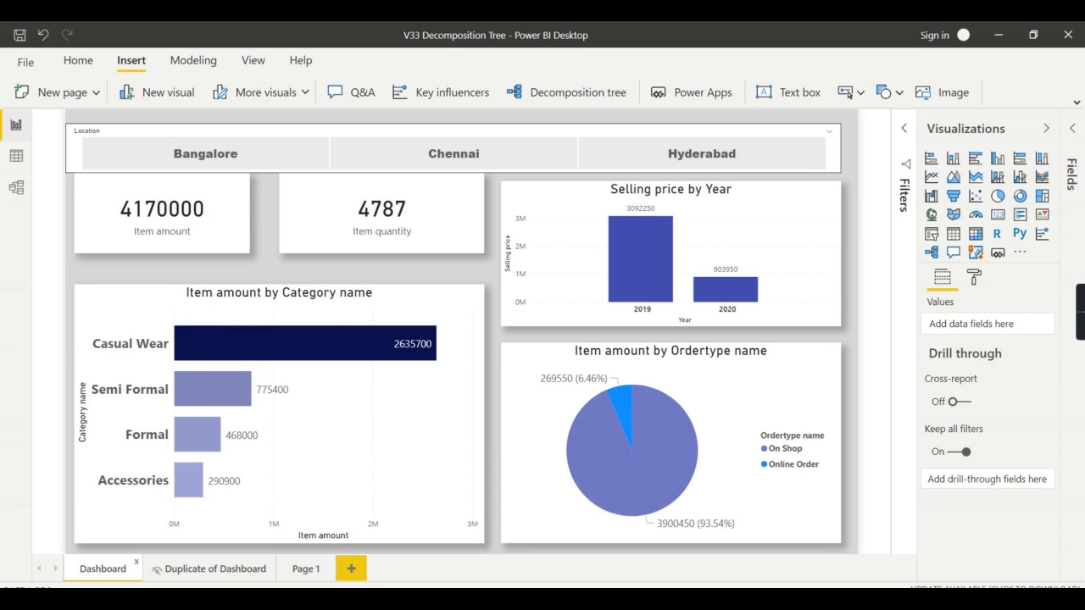
click(1046, 129)
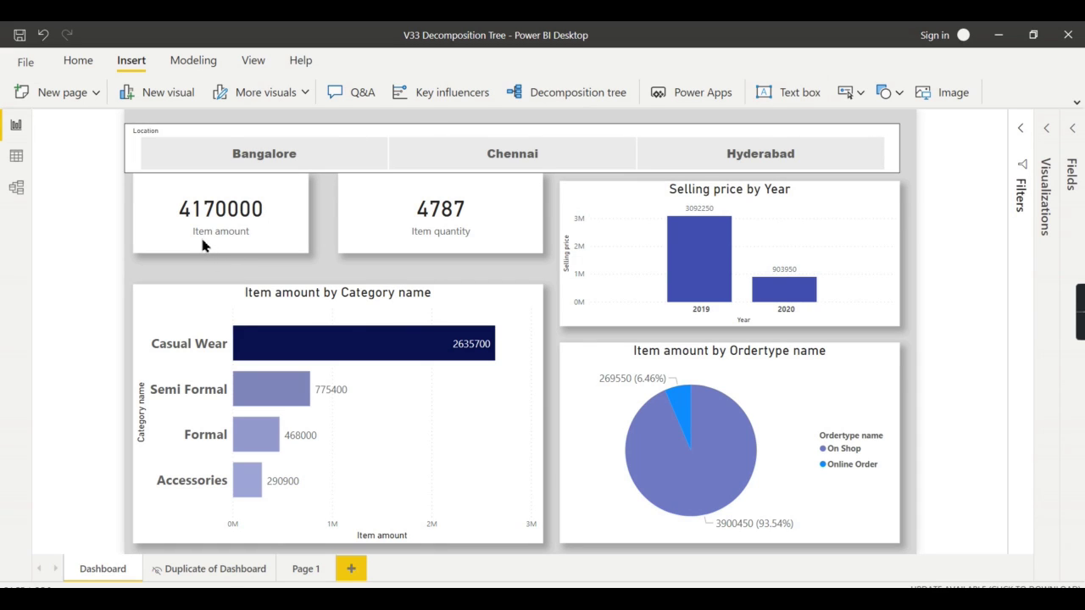
click(460, 343)
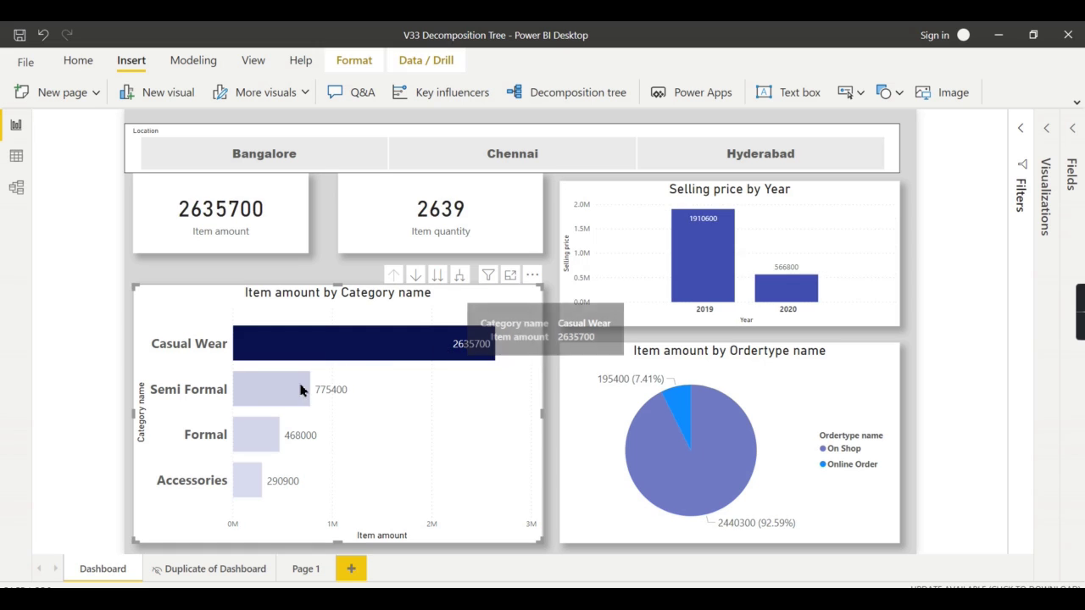
click(292, 388)
- Cross-filter by On Shop, Online Order and 2020, then clear the selection
click(723, 472)
click(685, 415)
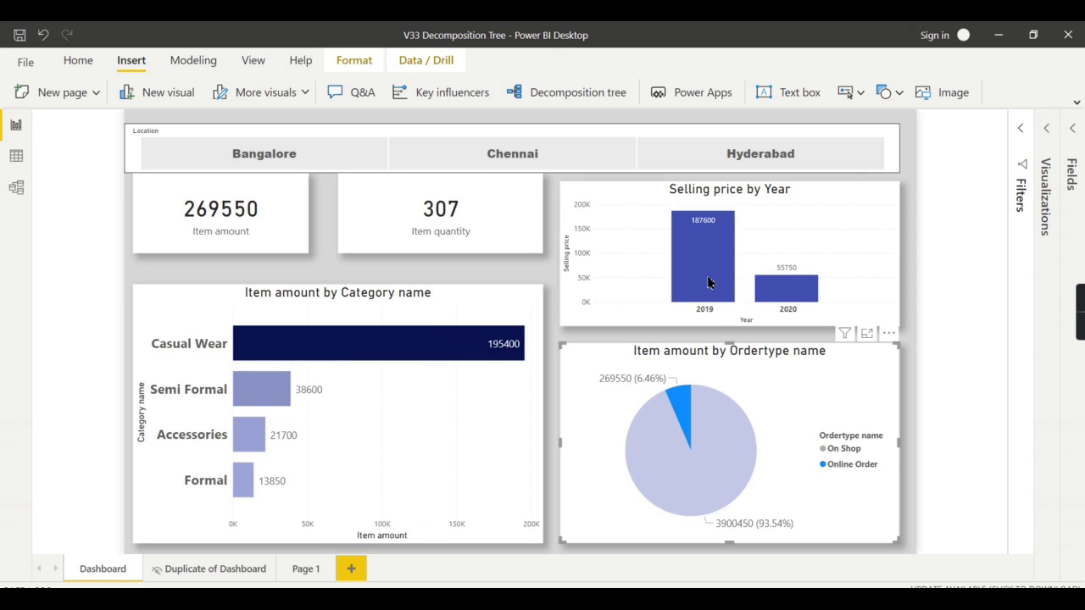
click(771, 299)
click(864, 251)
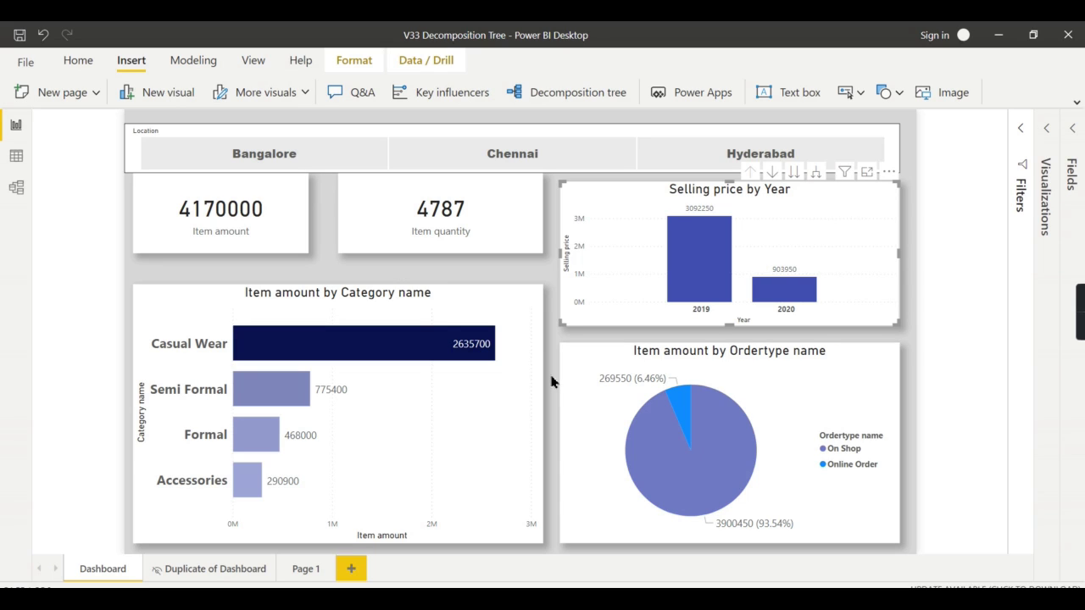
- Add a decomposition tree visual to Page 1 and stretch it from the title to the page bottom
click(1046, 128)
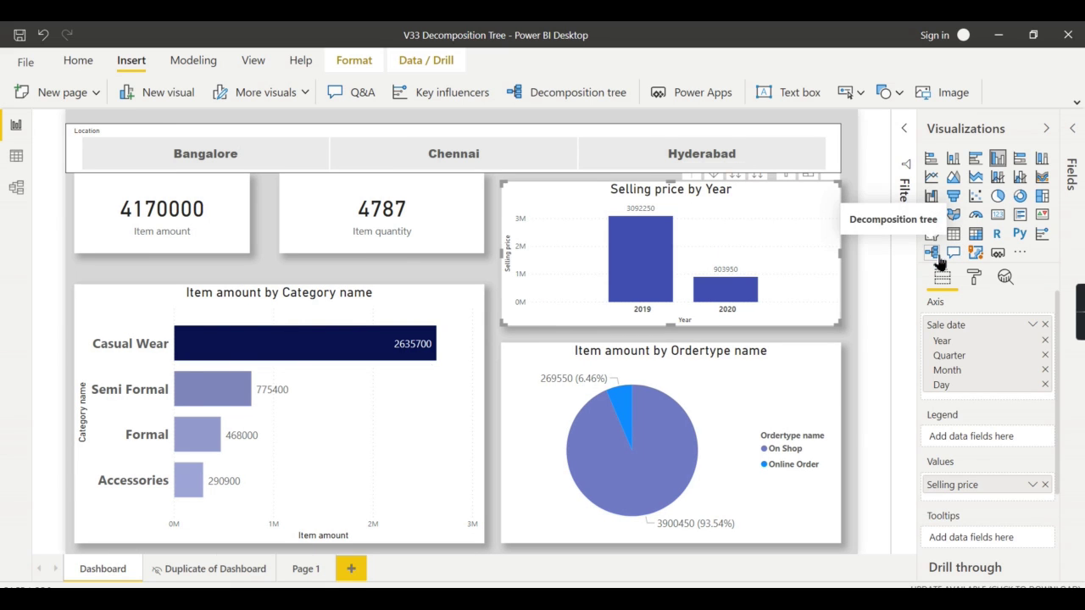
click(305, 569)
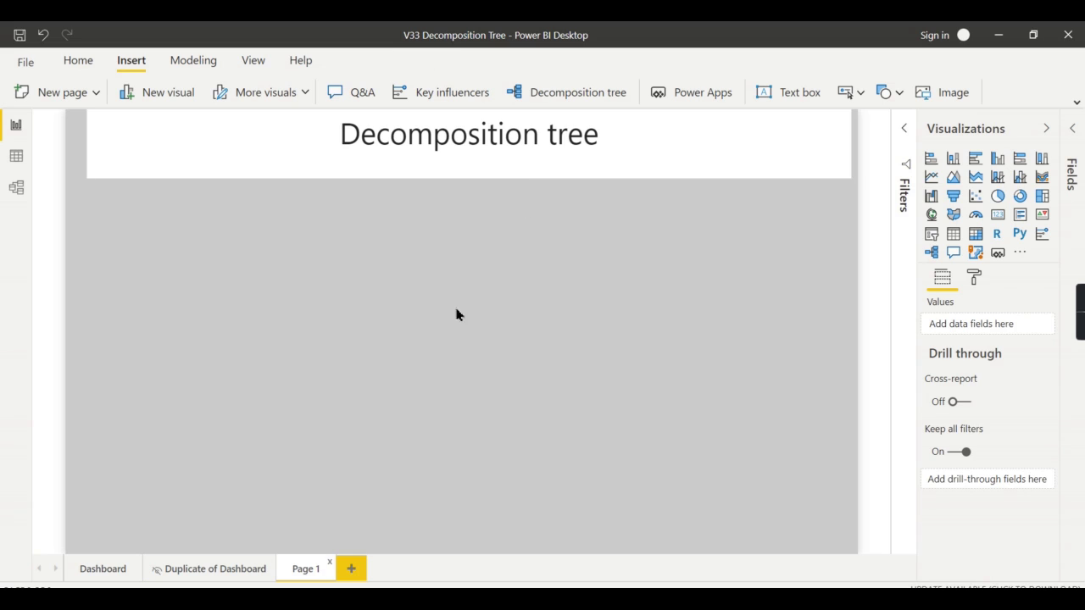
click(930, 252)
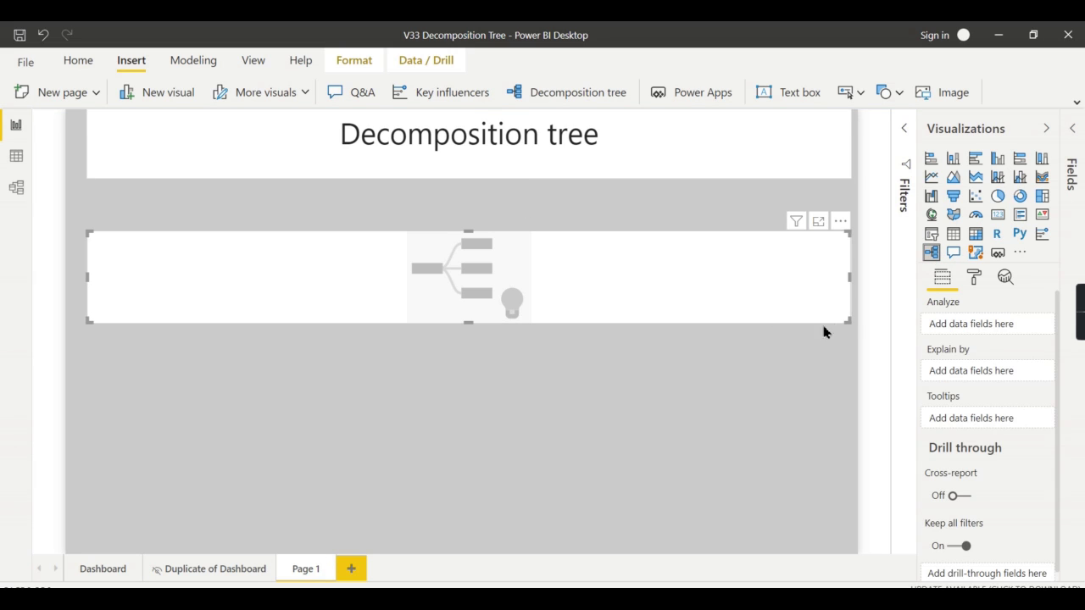
drag(848, 322, 850, 546)
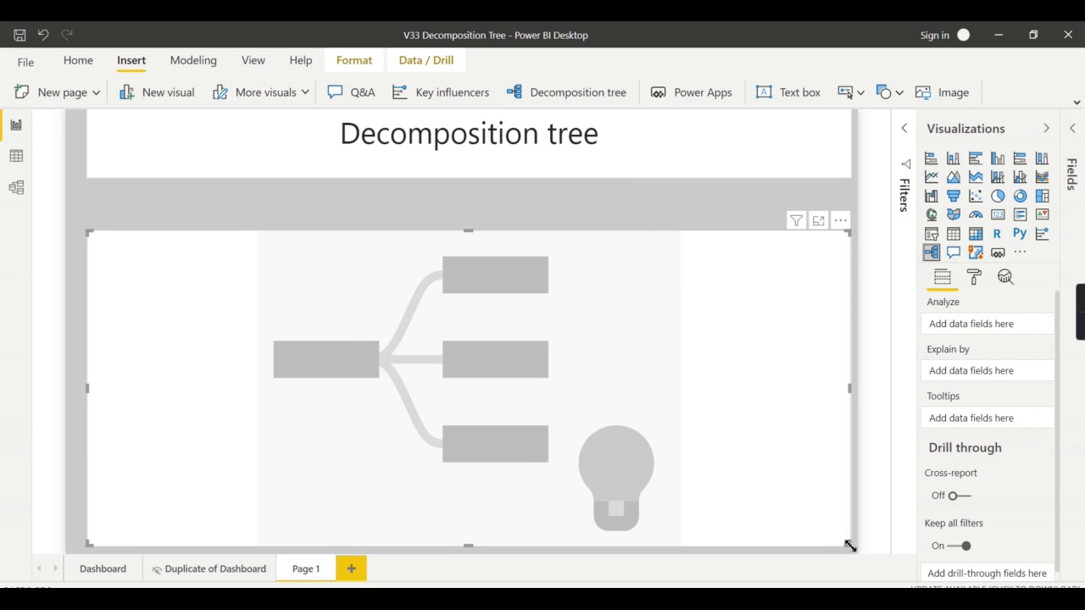
drag(851, 232, 837, 210)
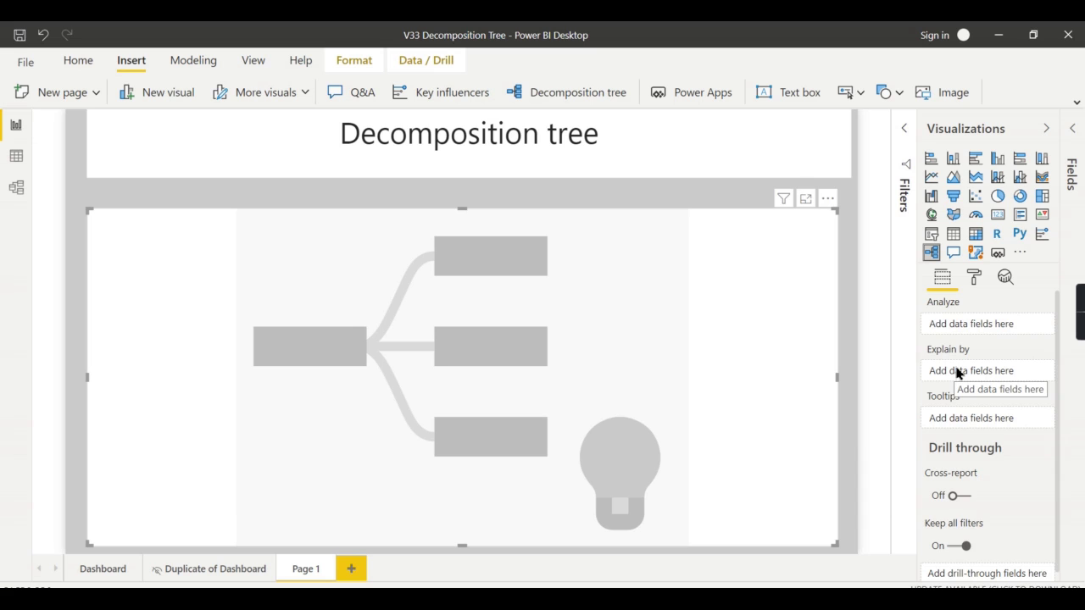
- Analyze Item amount from the Data table, explained by Item name, Ordertype name, Location and Category name
click(1073, 128)
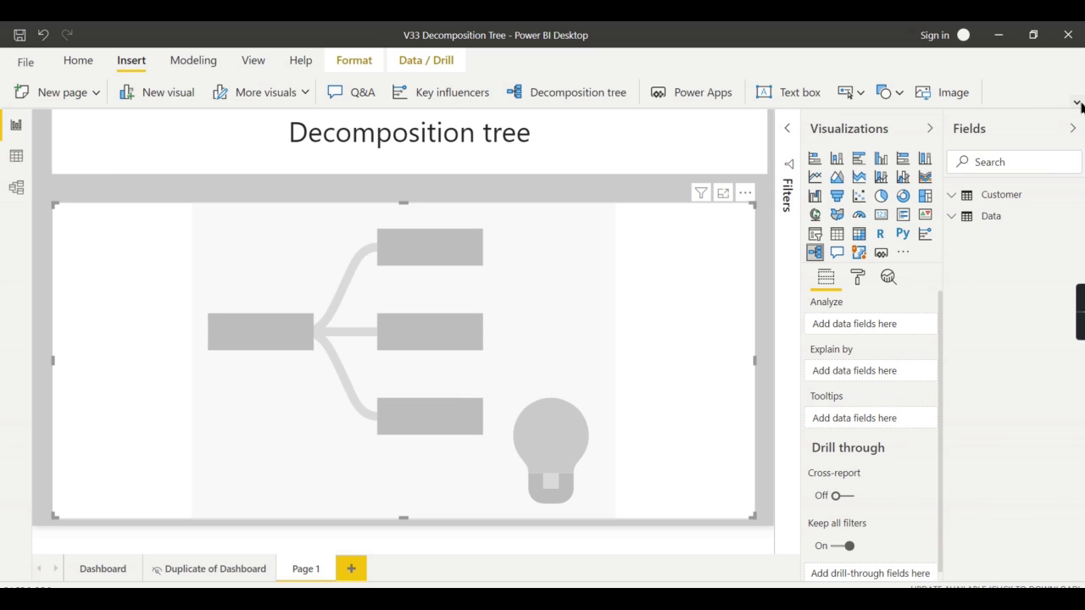
click(954, 219)
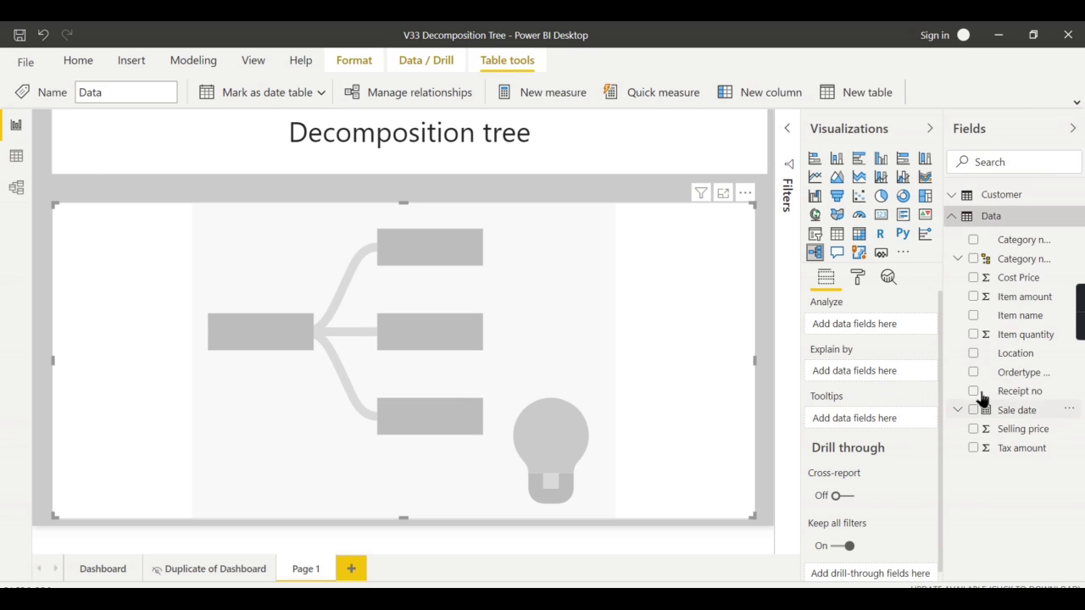
click(973, 296)
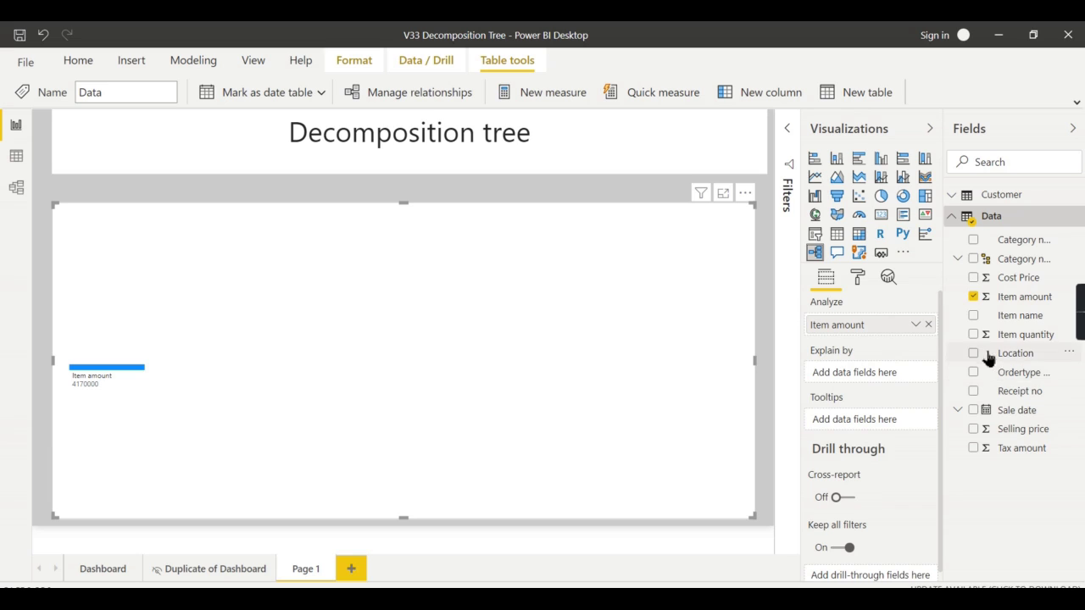
click(973, 315)
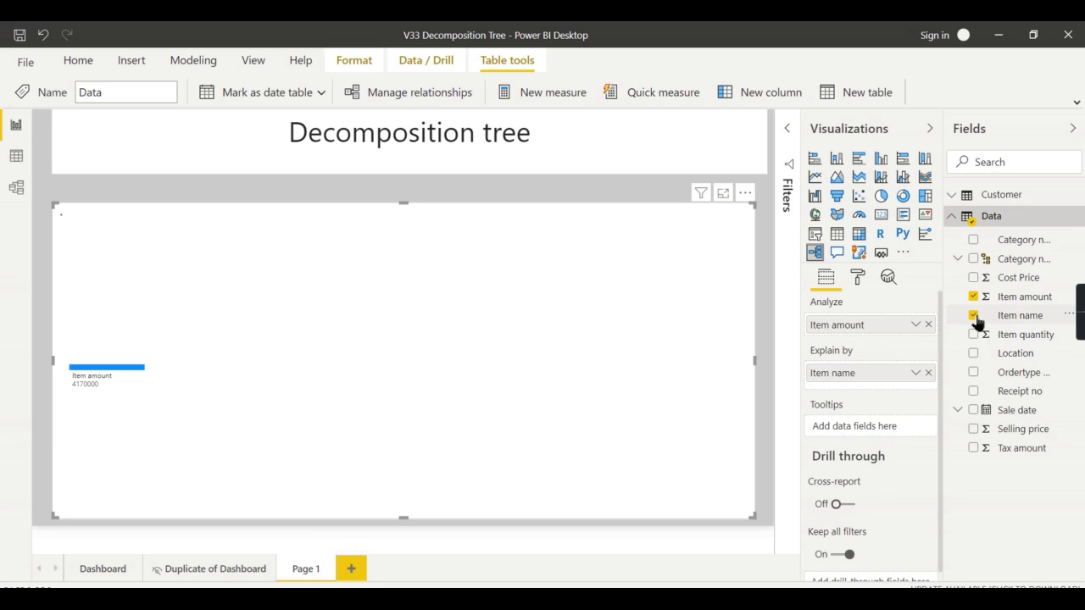
click(973, 373)
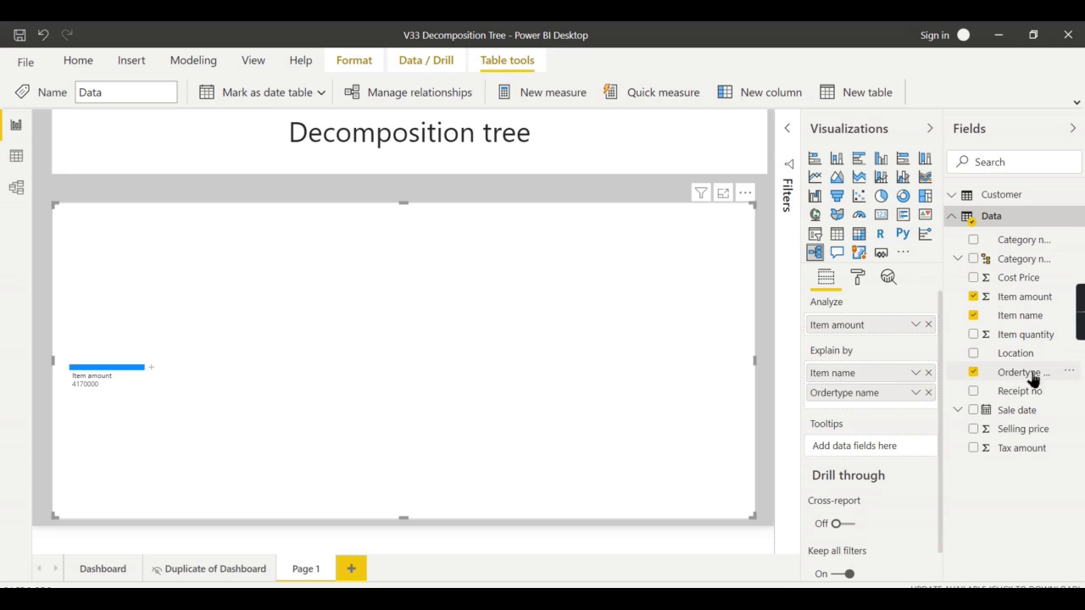
click(973, 353)
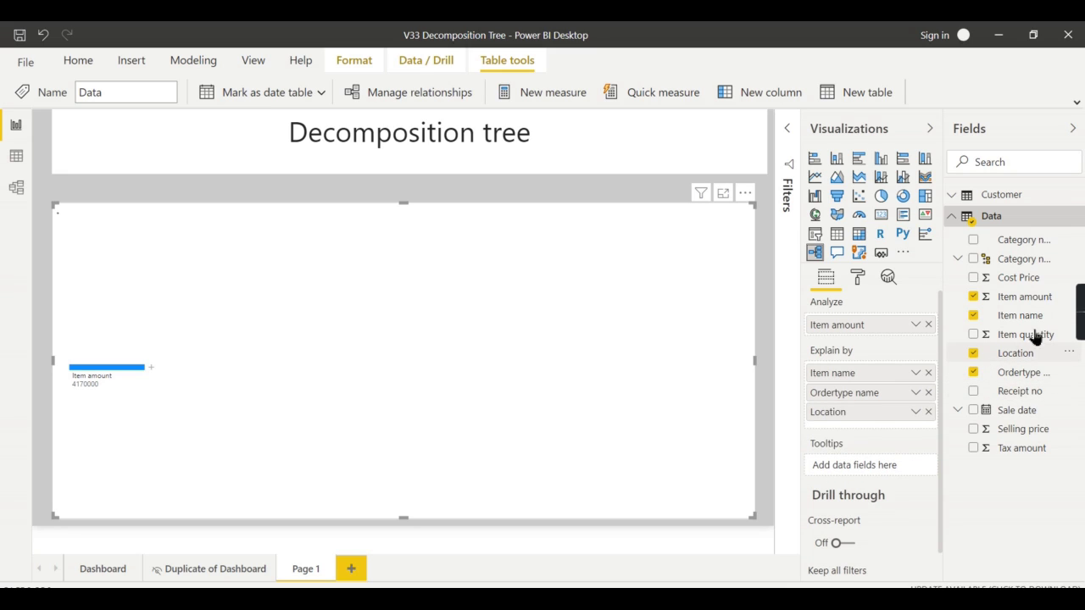
click(974, 240)
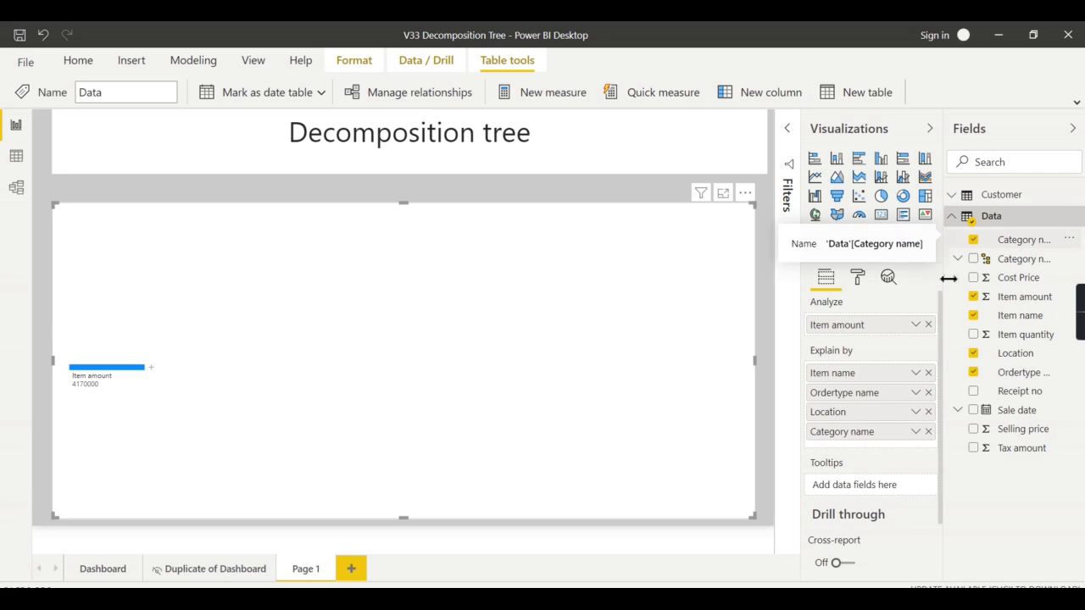
click(930, 128)
click(1072, 128)
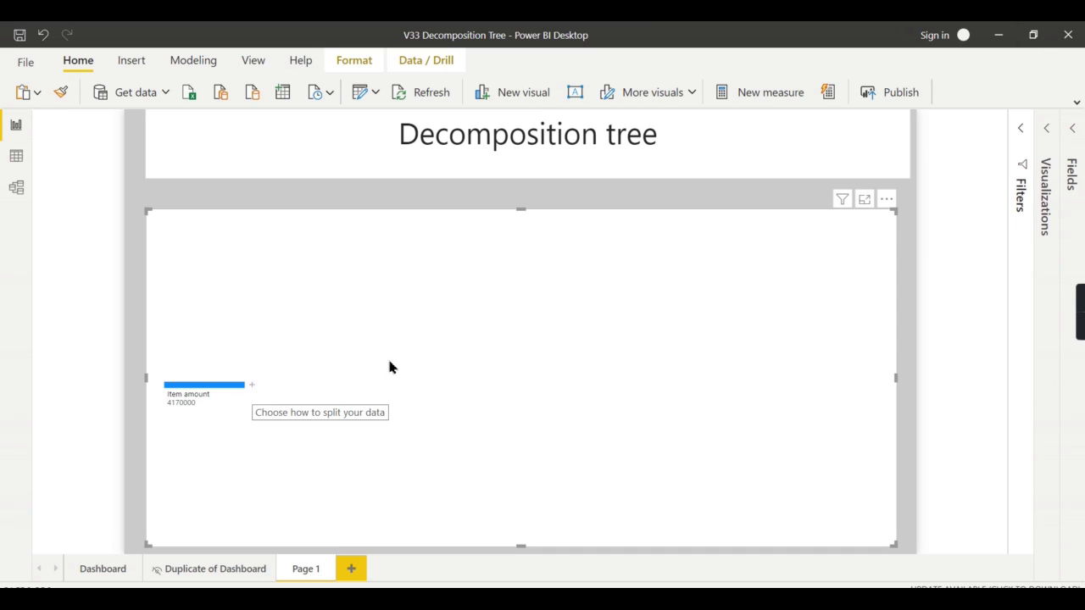
- View the tree in Focus mode and split Item amount by Category name
click(1037, 203)
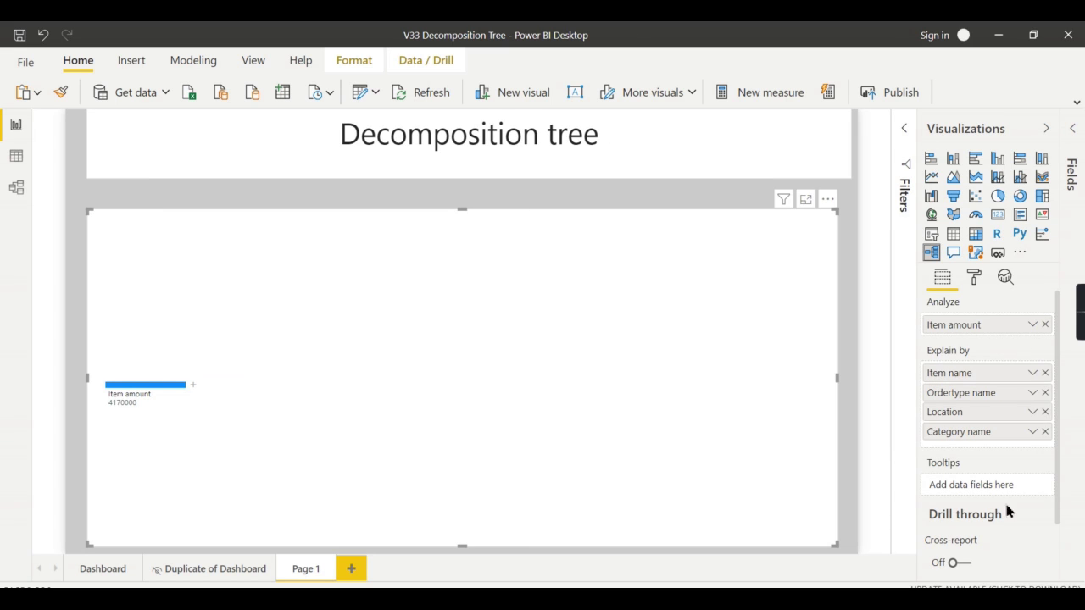
click(1046, 128)
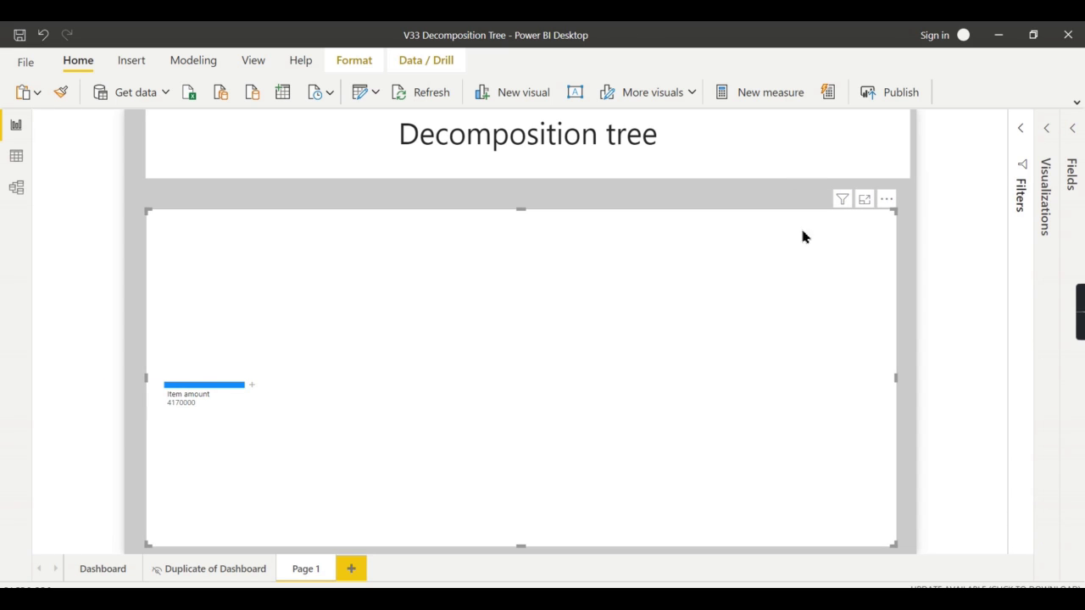
click(864, 202)
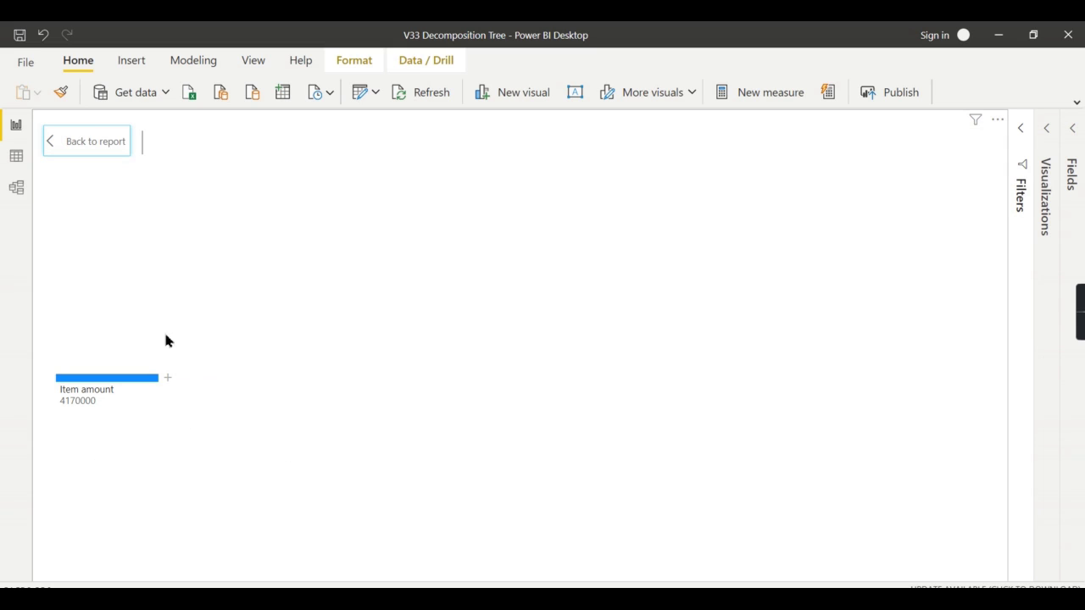
click(168, 379)
click(1051, 133)
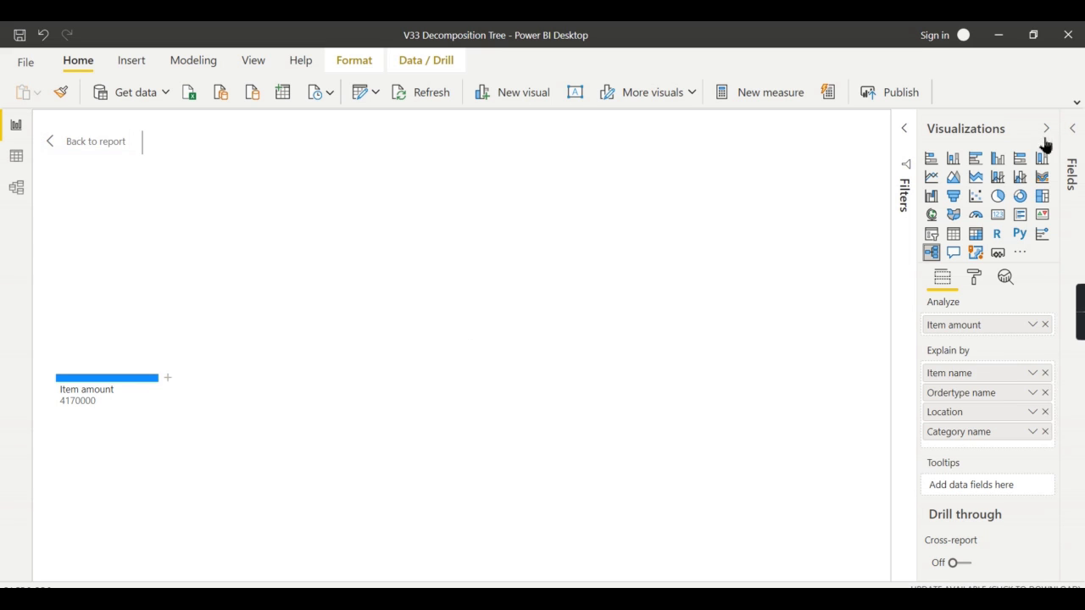
click(168, 379)
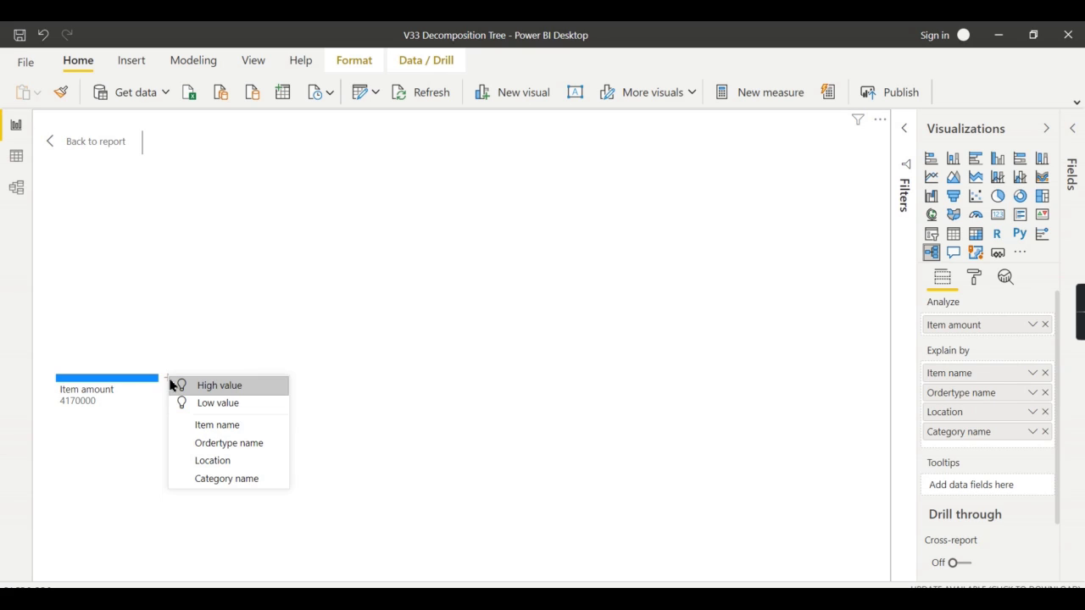
click(219, 480)
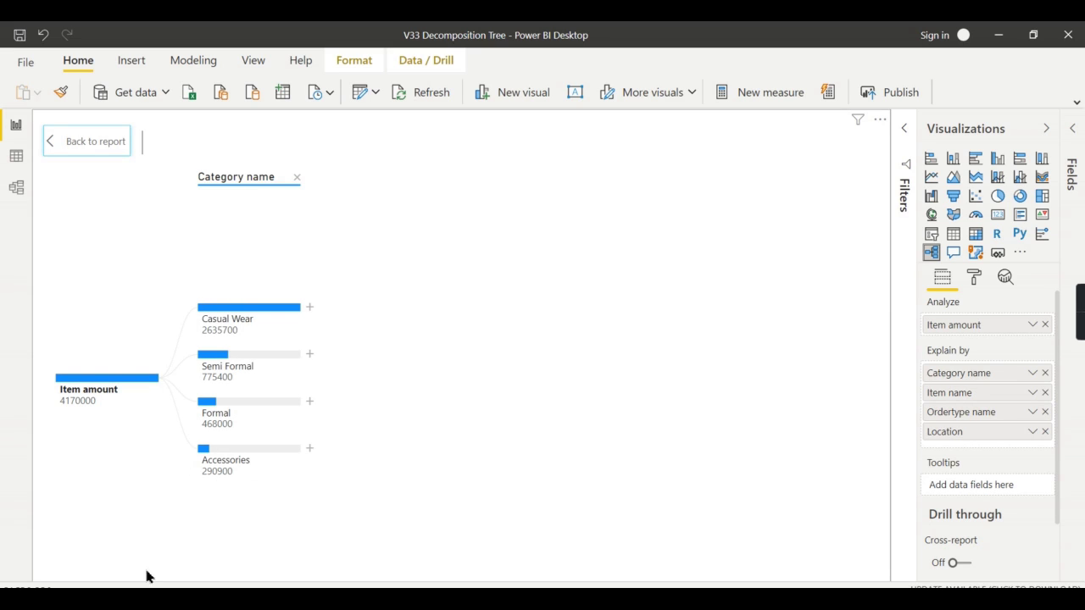
- Break Casual Wear down by Location instead of Item name, then return to the report
click(311, 309)
click(386, 354)
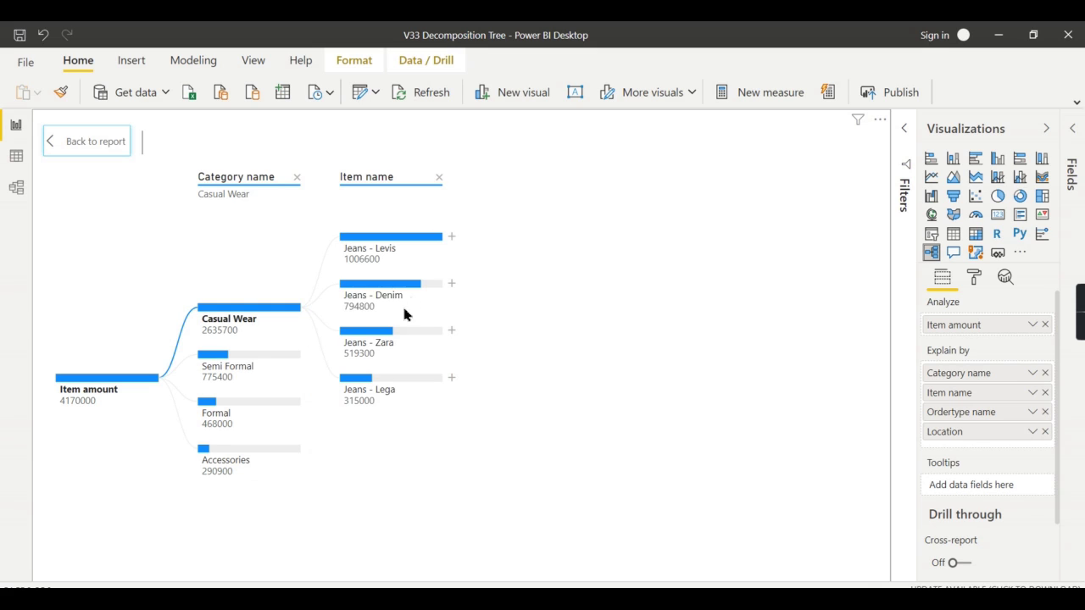
click(438, 177)
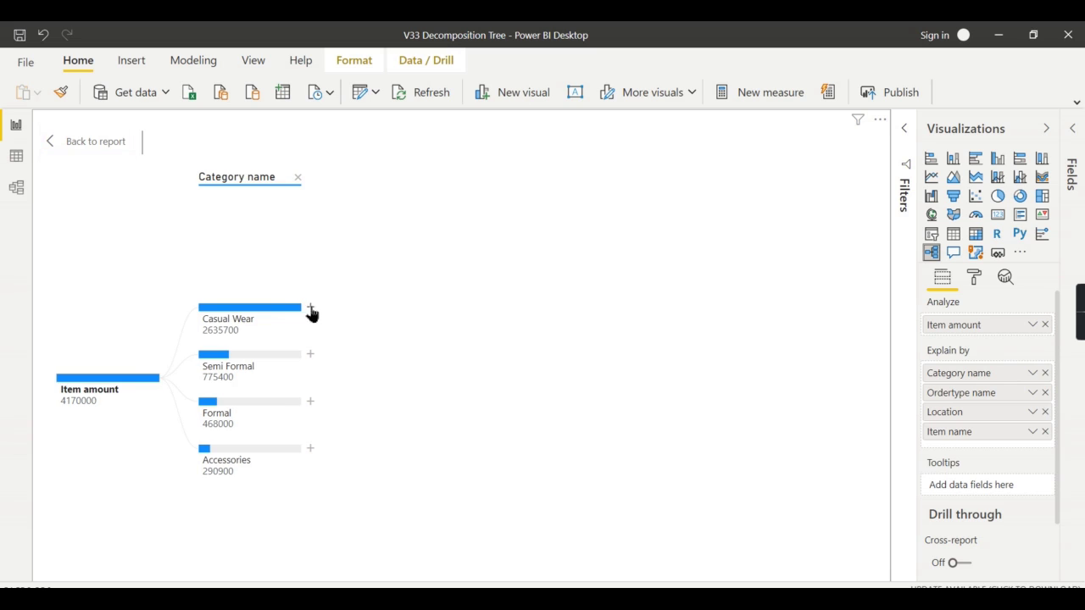
click(311, 310)
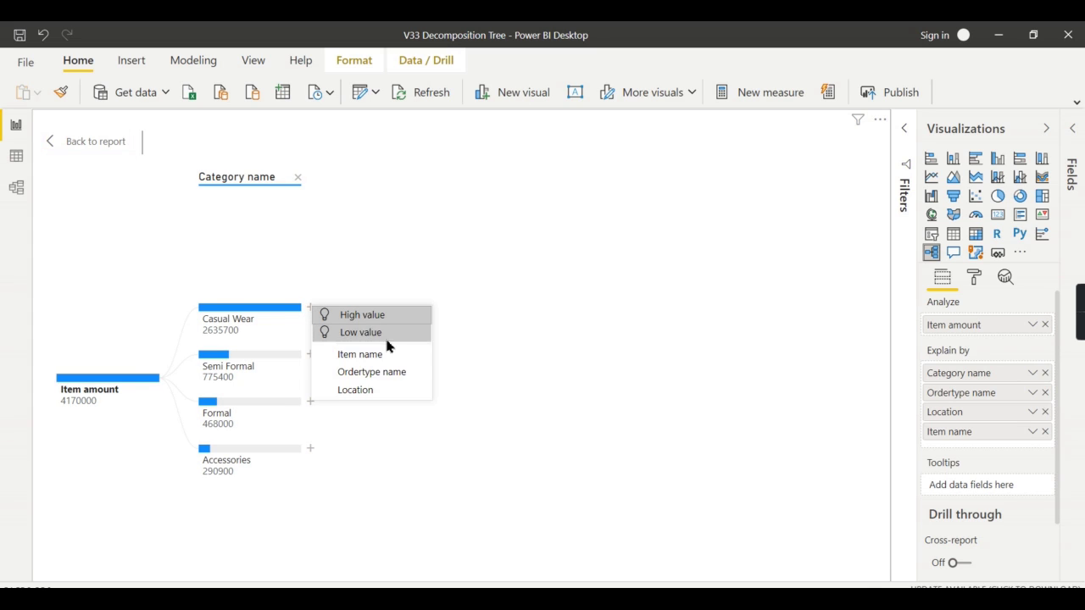
click(381, 390)
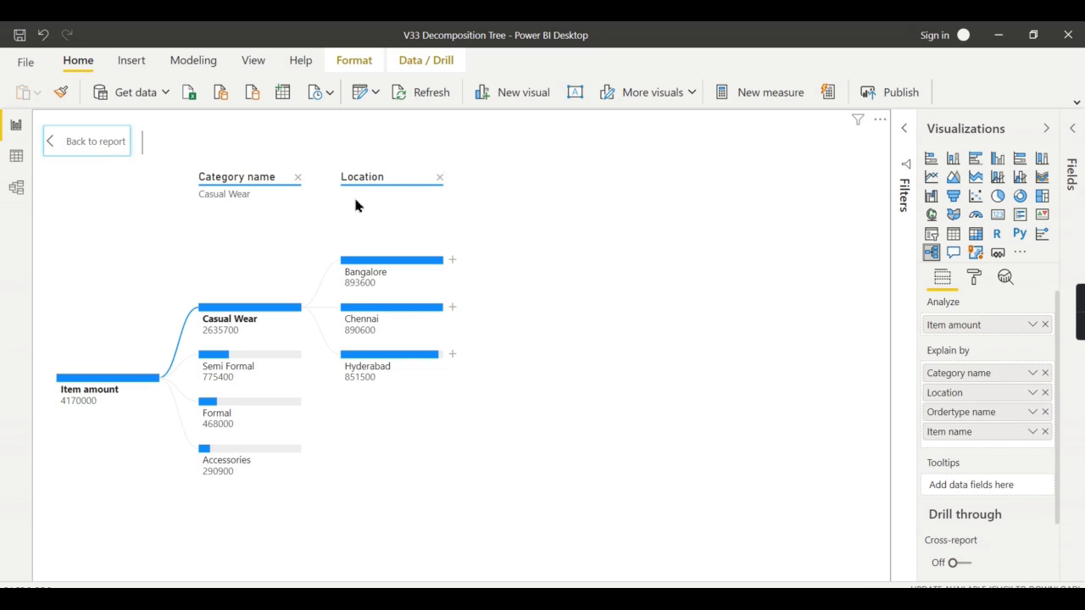
click(100, 143)
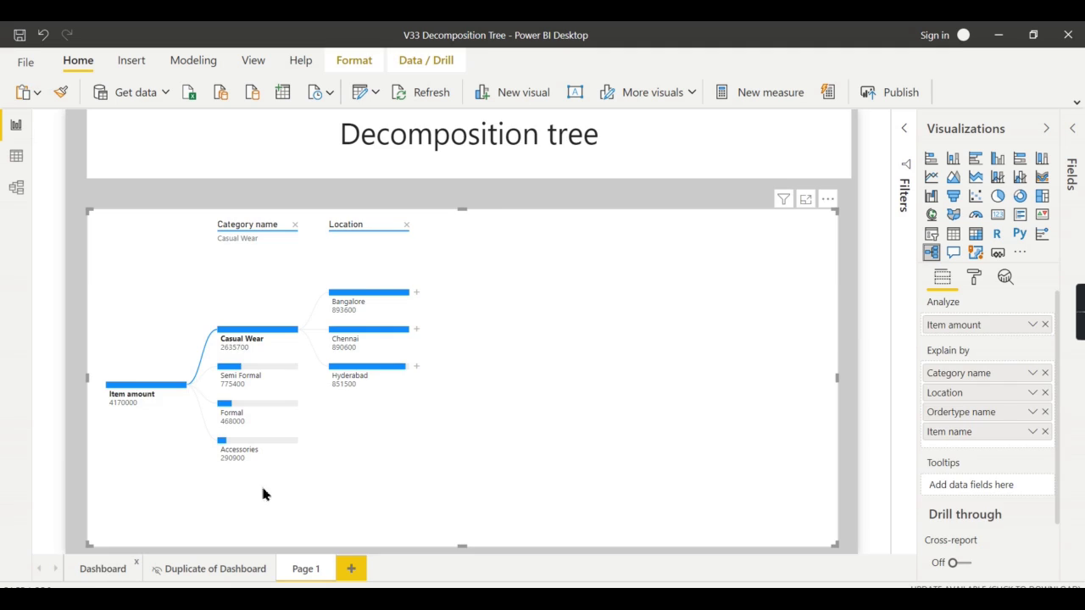
- On the Dashboard page, toggle the Filters and Visualizations panes
click(103, 569)
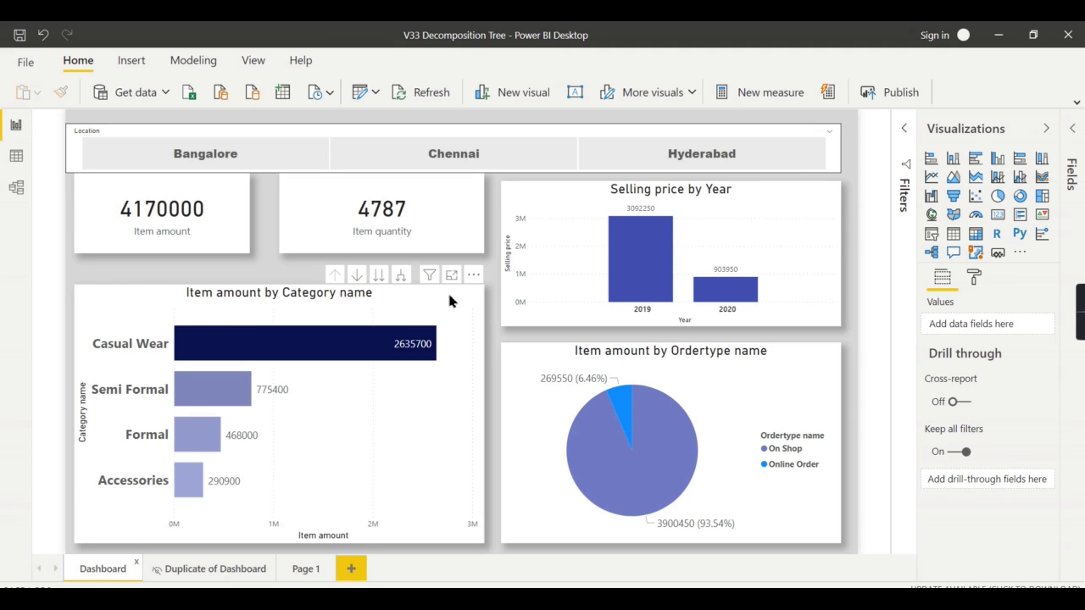
click(1046, 128)
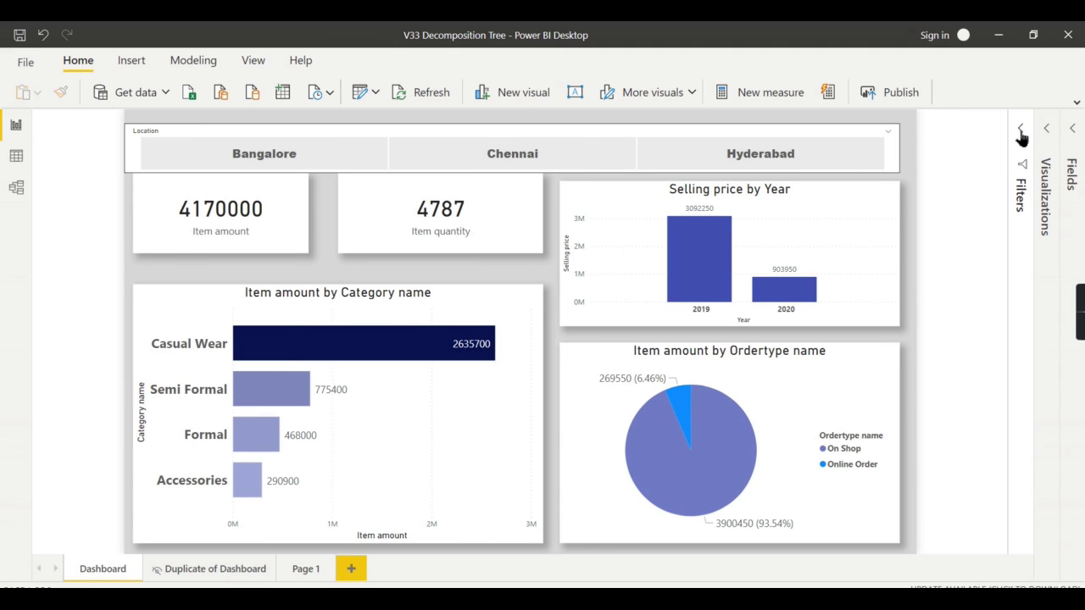
click(1020, 132)
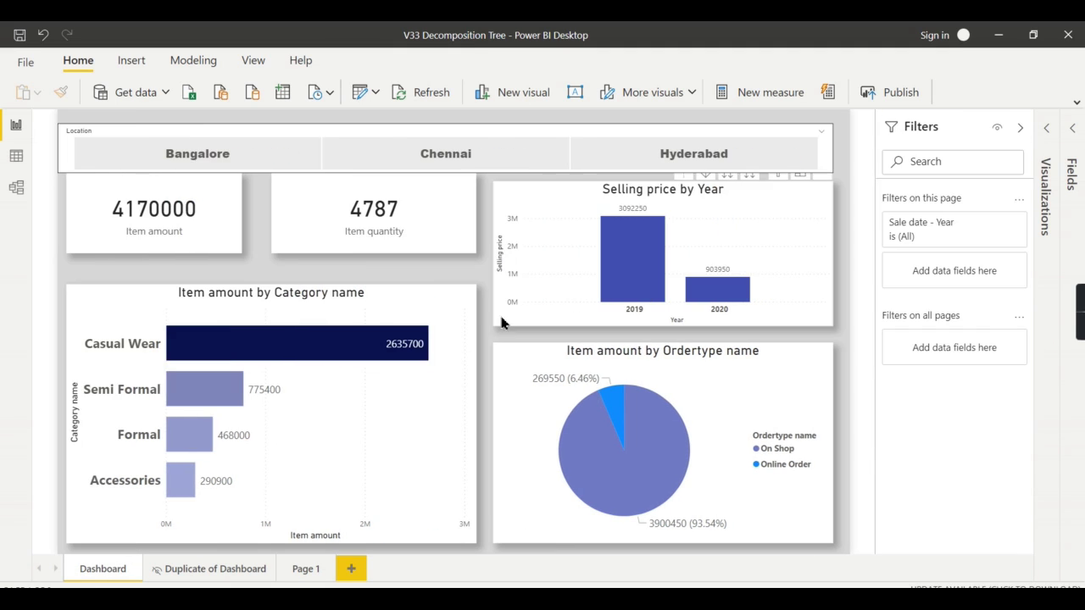
click(1043, 128)
click(904, 129)
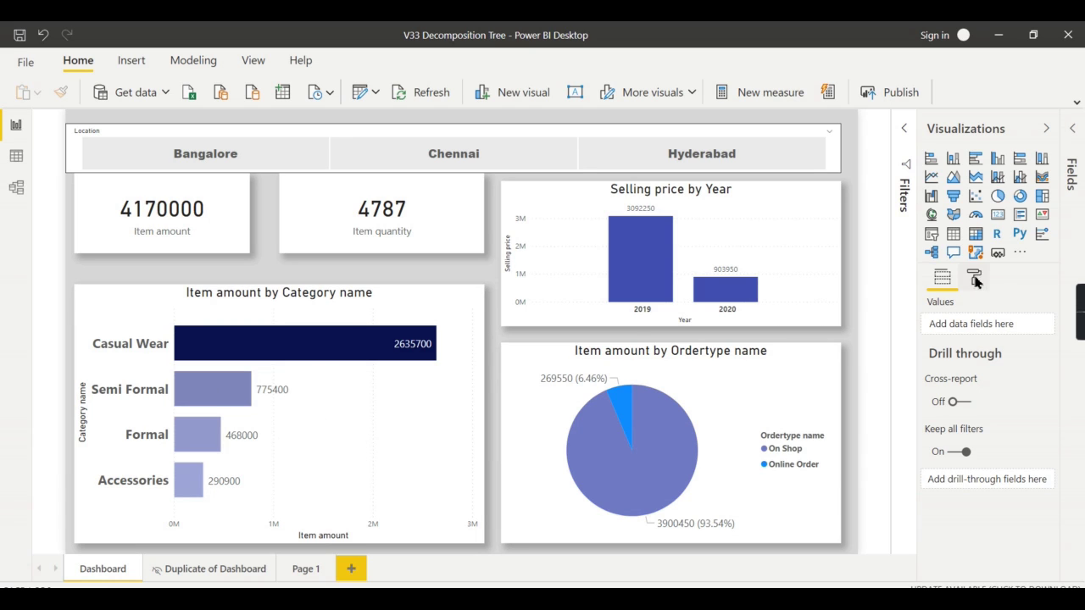
- Drill the Item amount by Category name chart into Casual Wear, then back up
click(450, 307)
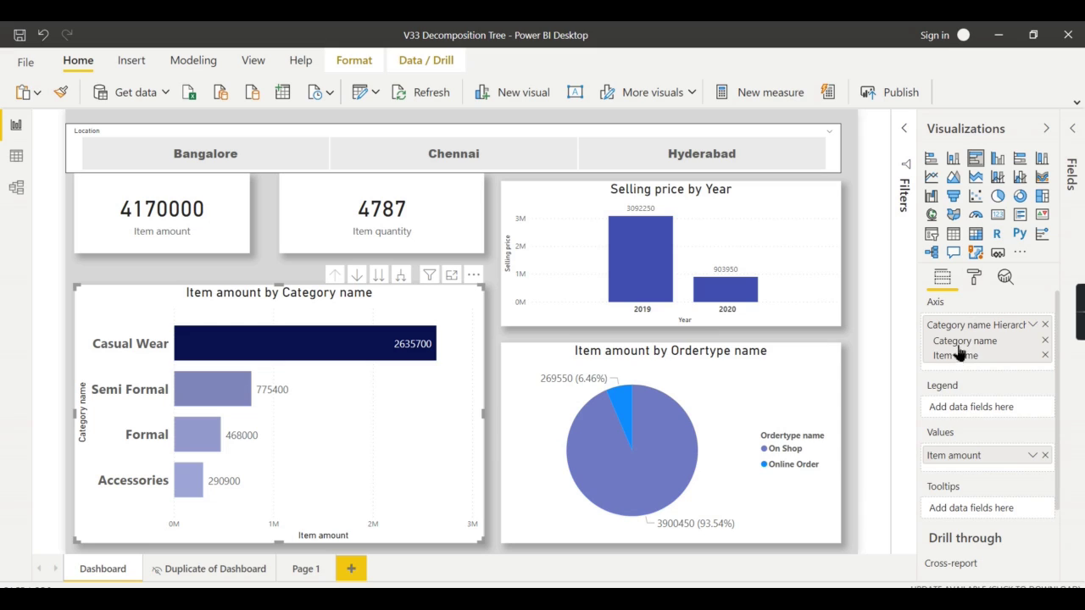
right_click(212, 353)
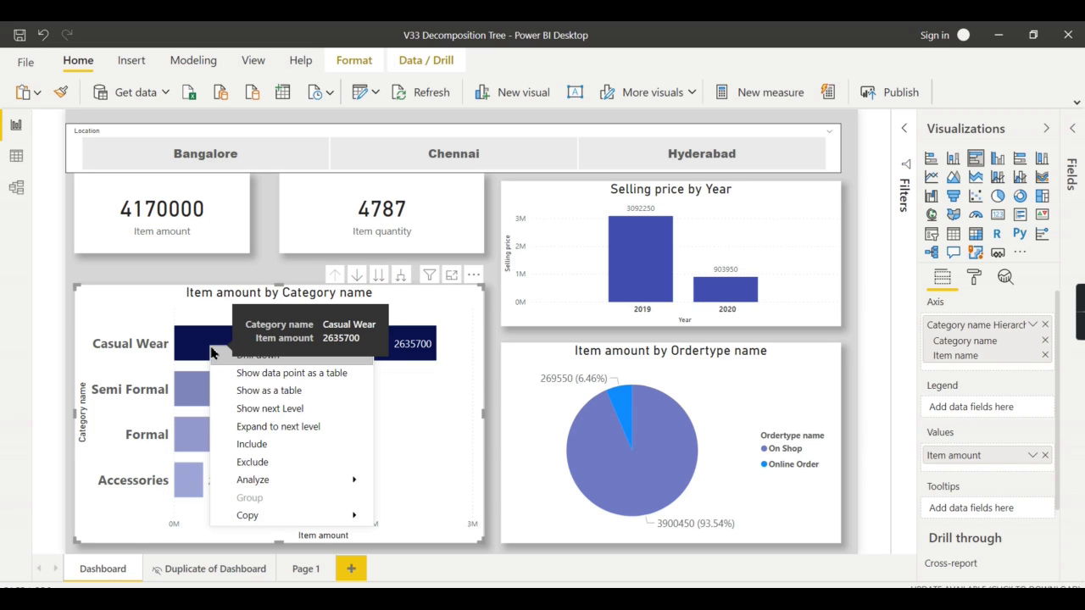
click(290, 359)
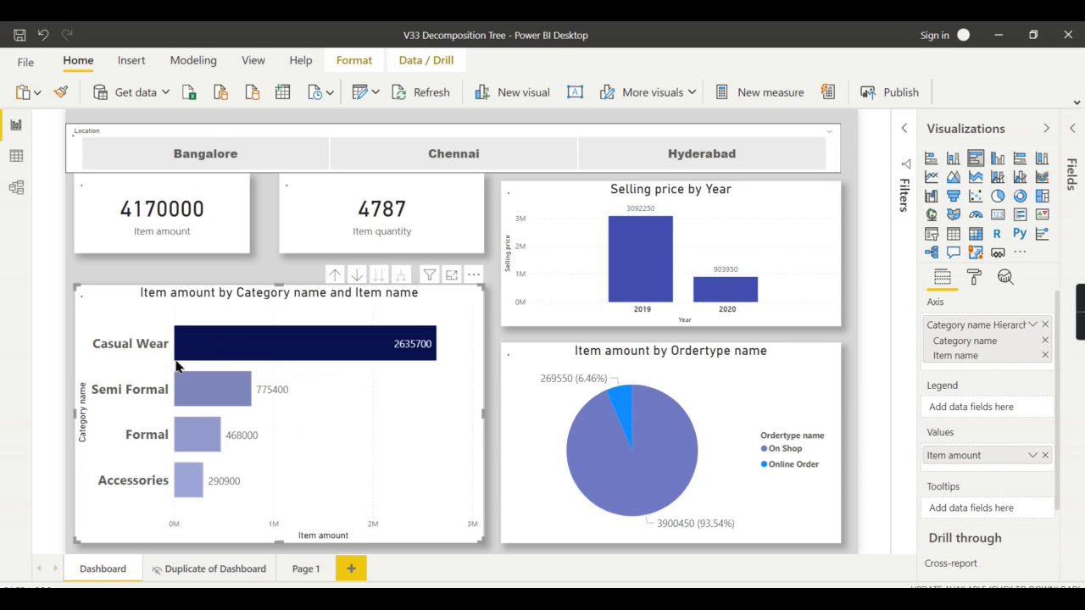
click(335, 275)
- On Page 1, remove the Location and Item name levels from the decomposition tree
click(306, 568)
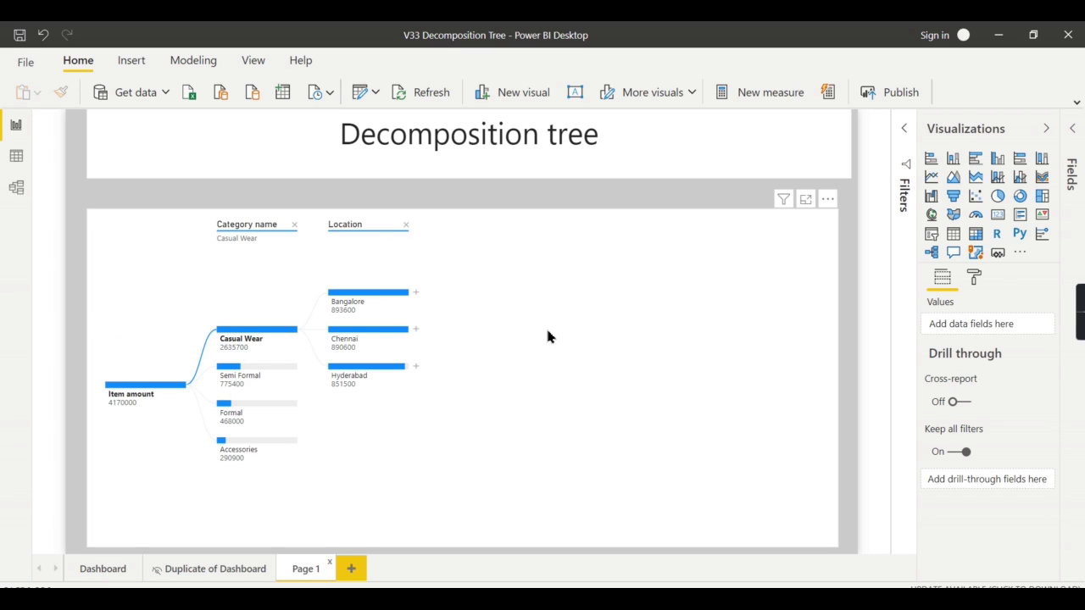
click(695, 320)
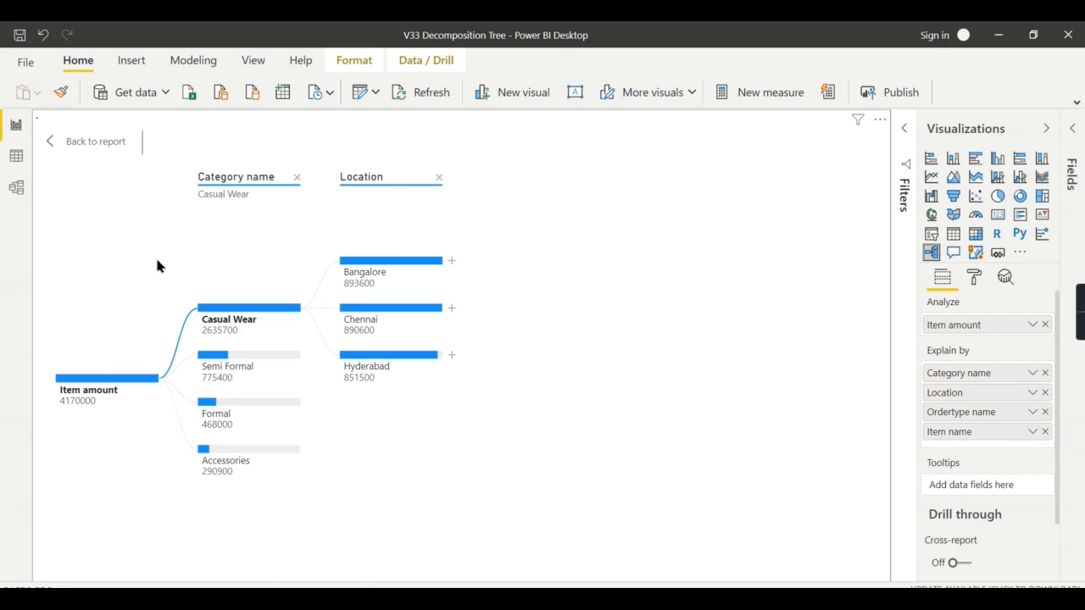
click(438, 177)
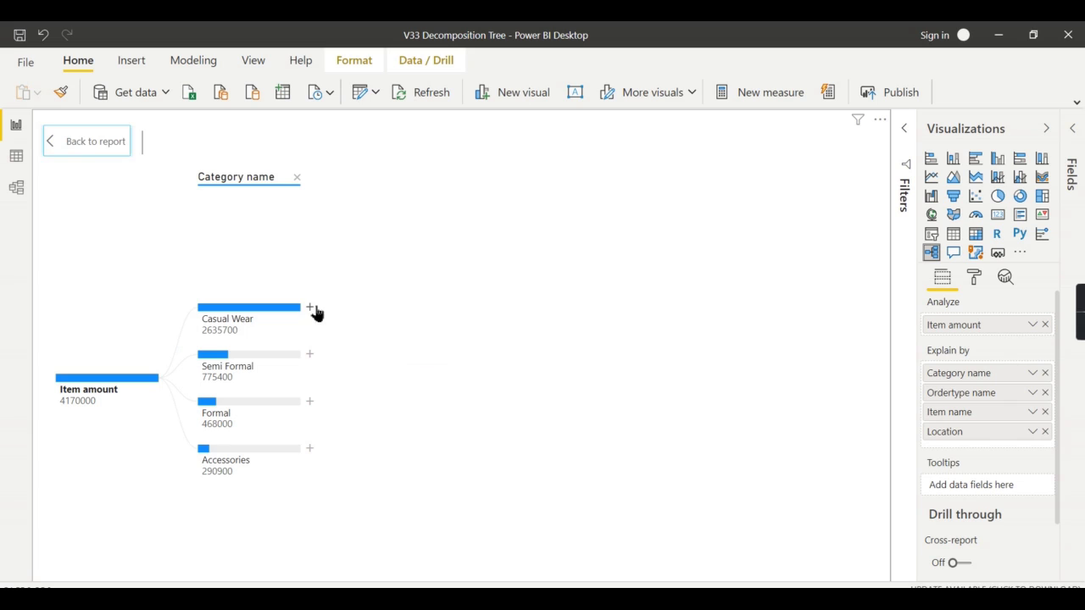
click(310, 308)
key(Escape)
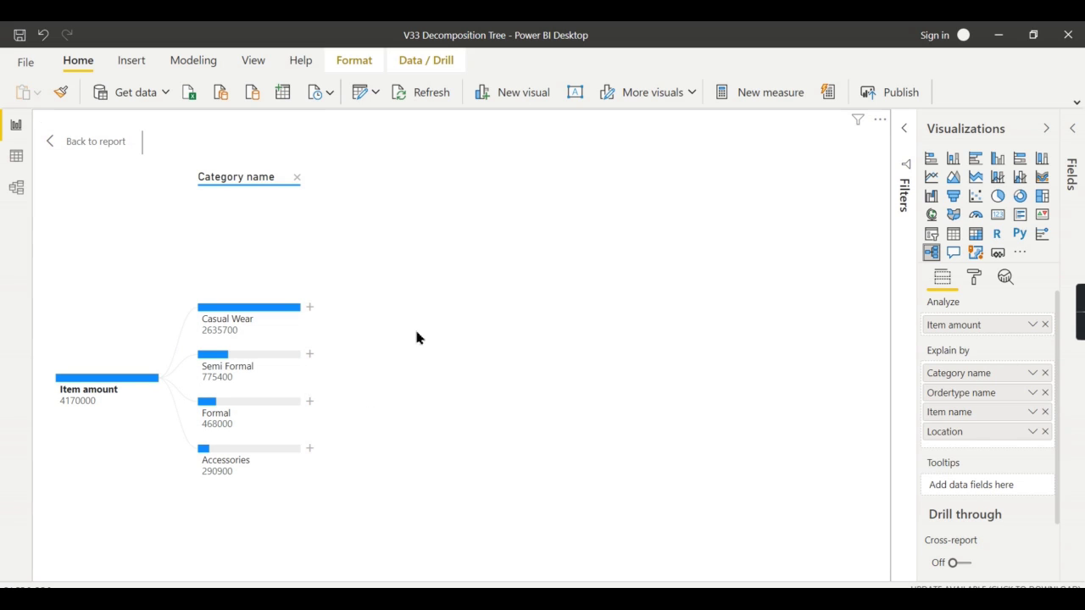
click(438, 178)
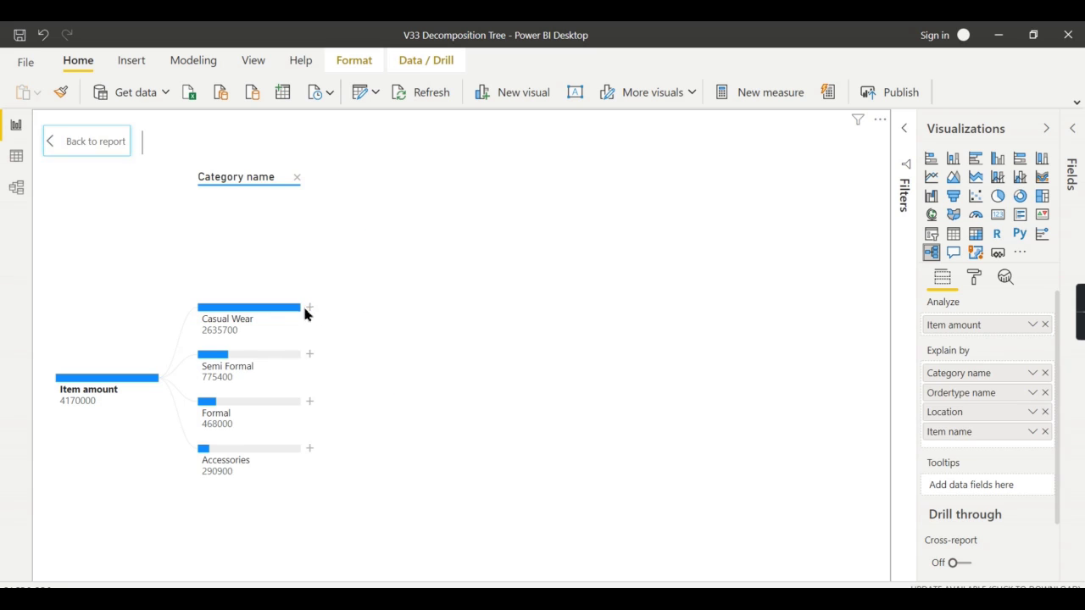
- Try an Ordertype name split on Casual Wear, then replace it with a High value AI split
click(307, 309)
click(351, 371)
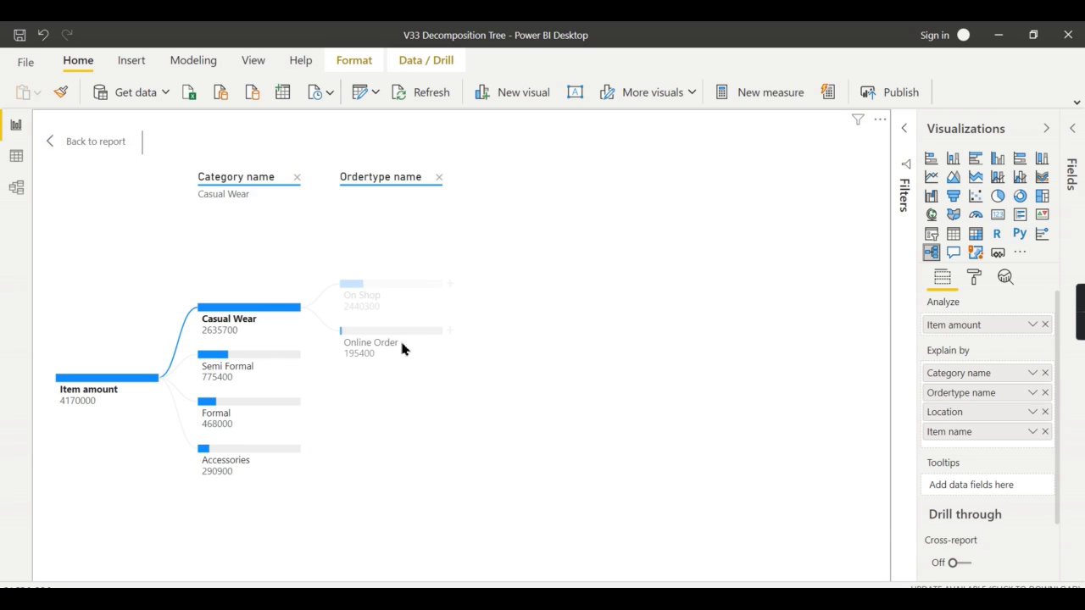
click(439, 177)
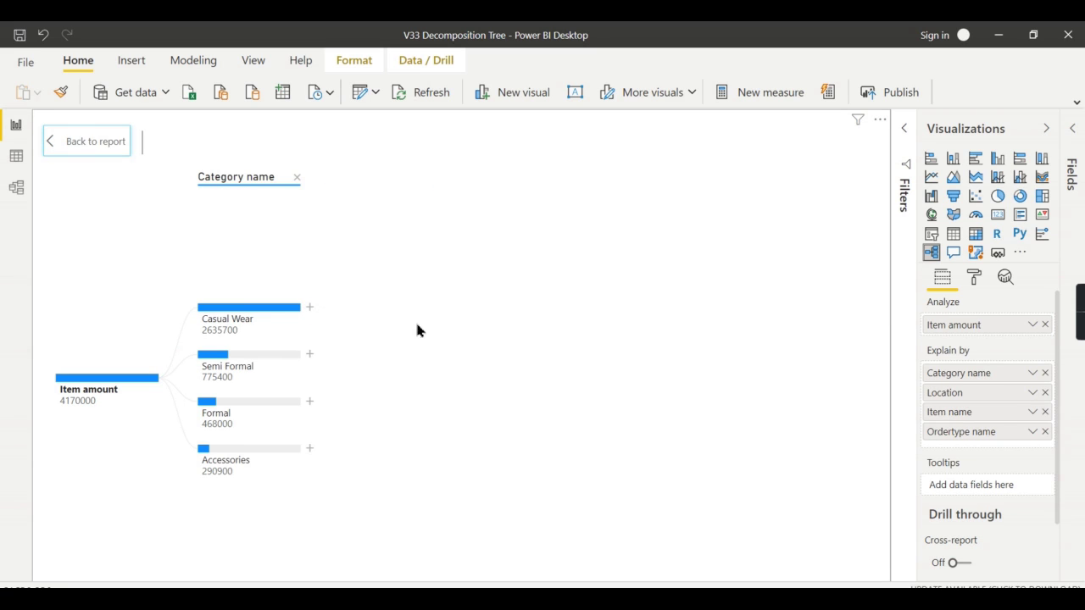
click(310, 310)
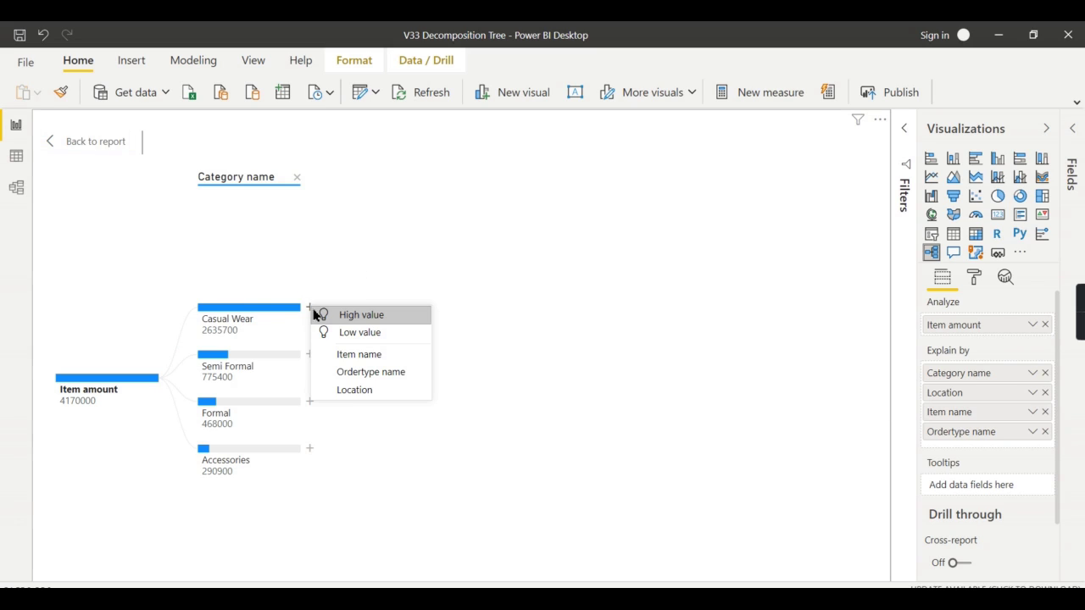
click(367, 316)
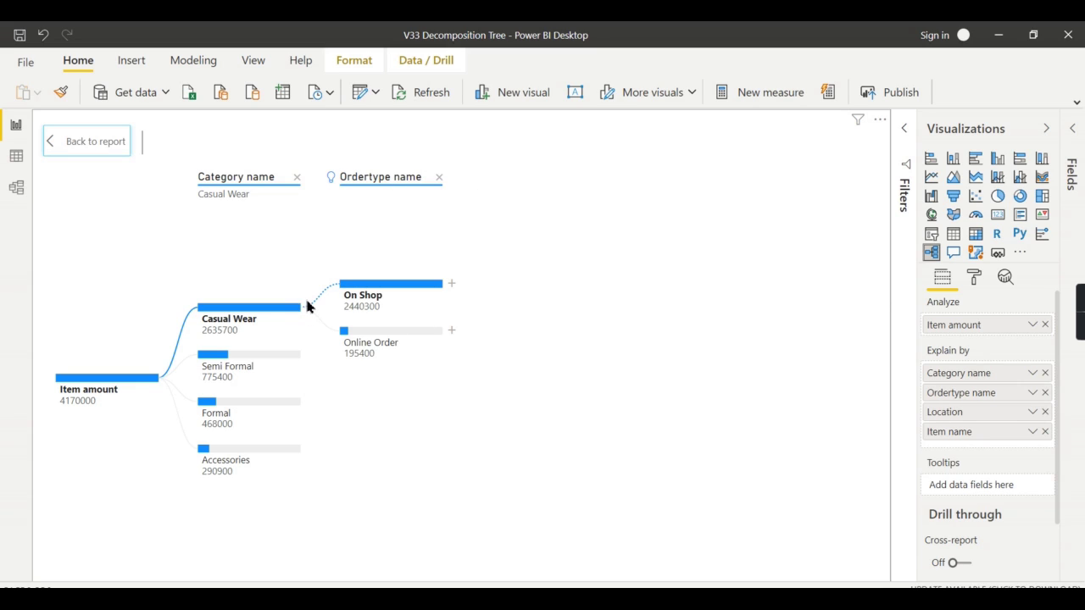
click(438, 177)
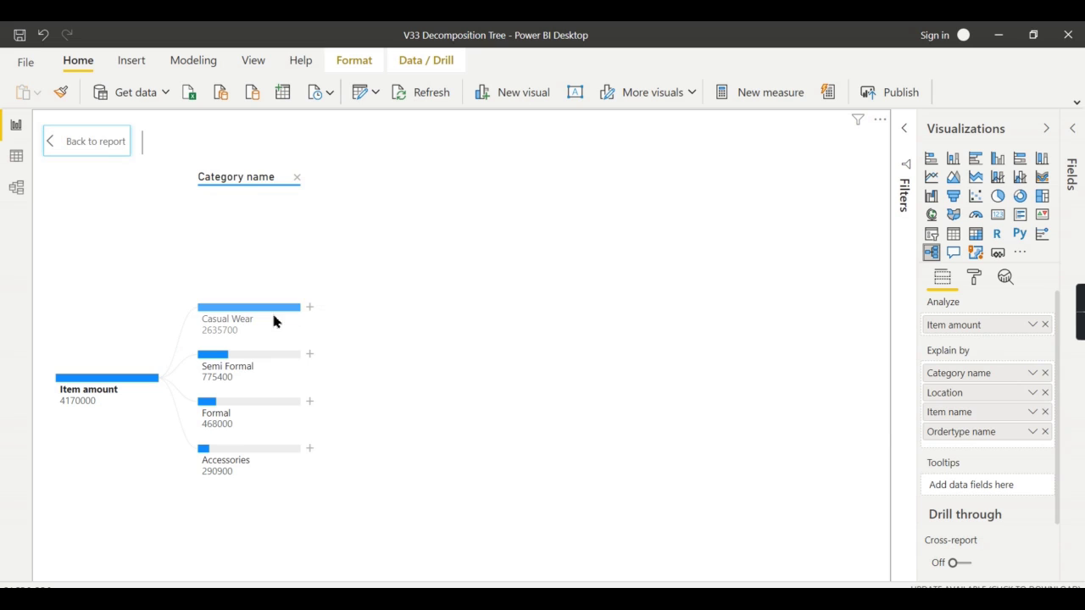
click(310, 308)
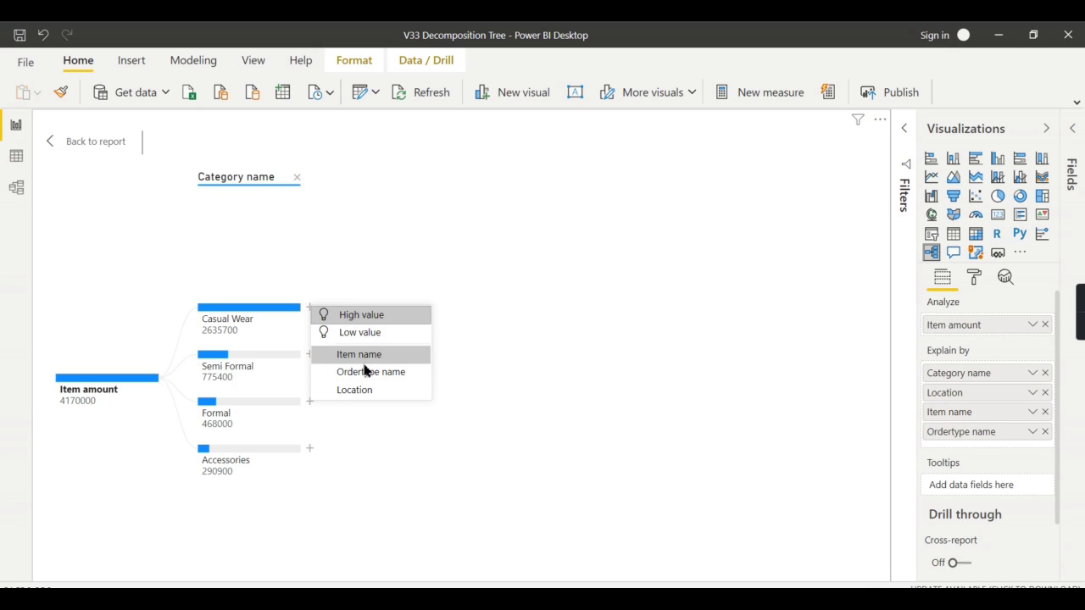
click(366, 315)
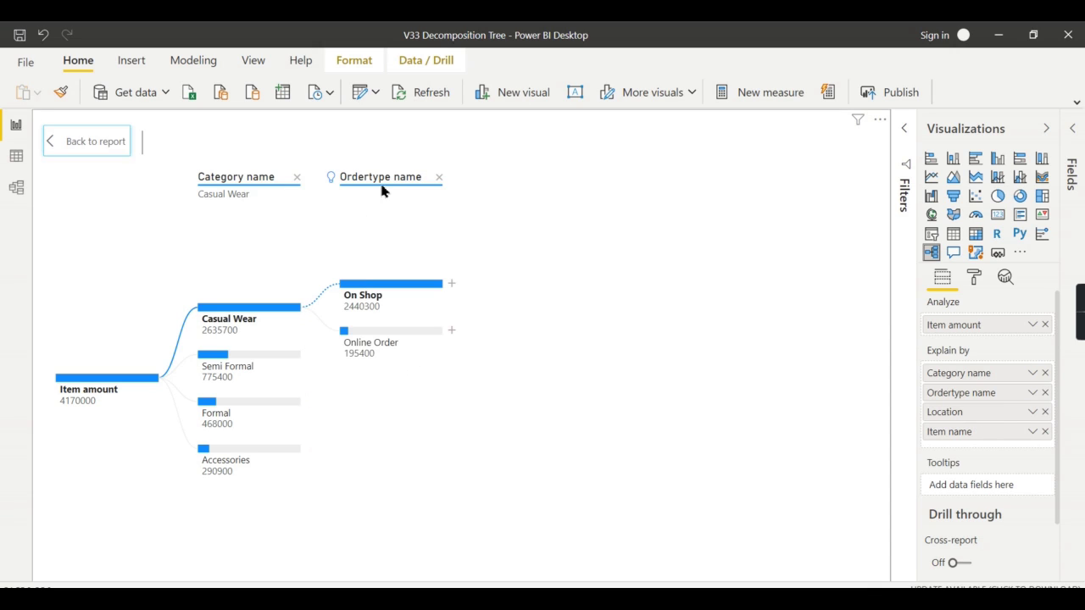
click(451, 287)
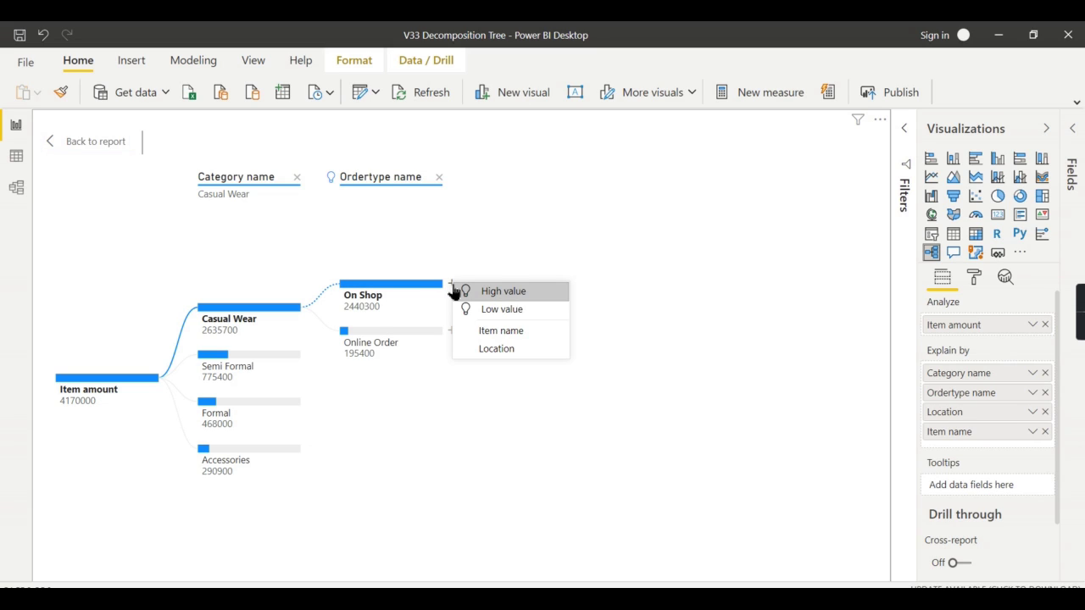
click(499, 312)
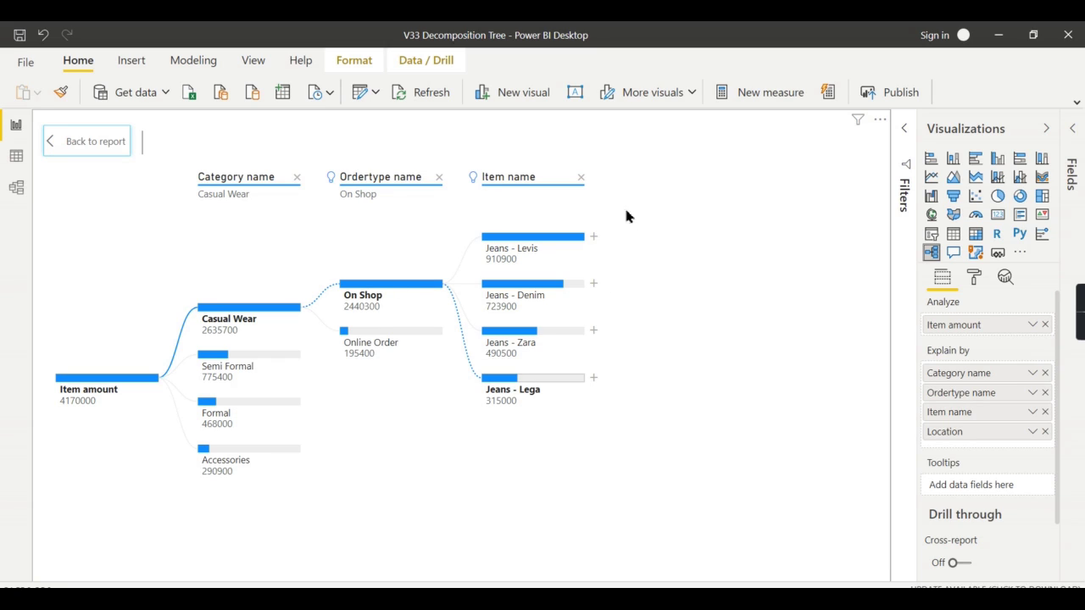
click(582, 178)
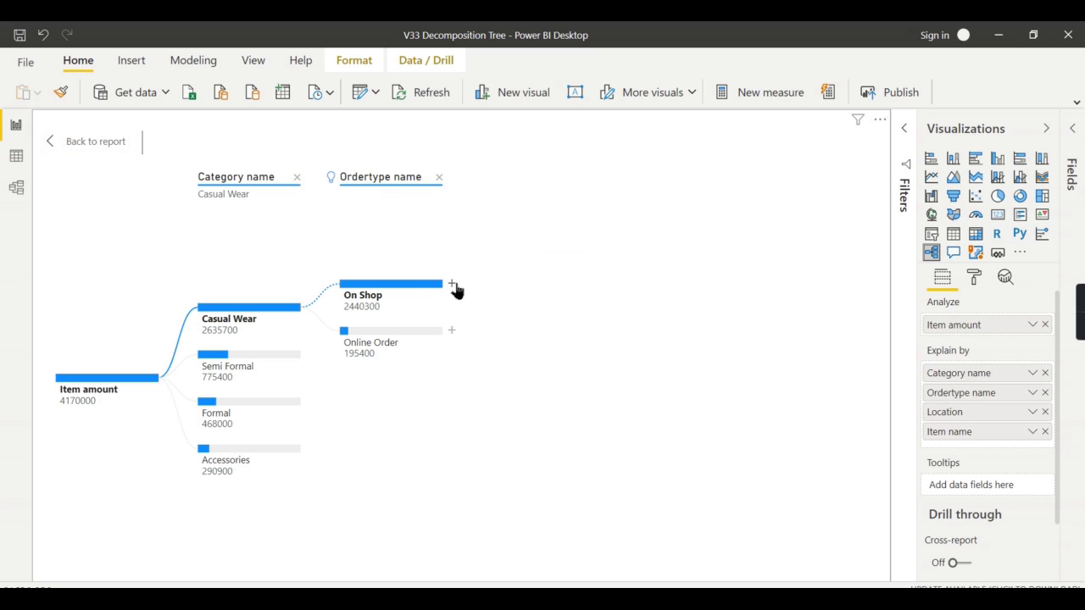
- Split On Shop by Location into Chennai, Bangalore and Hyderabad
click(451, 285)
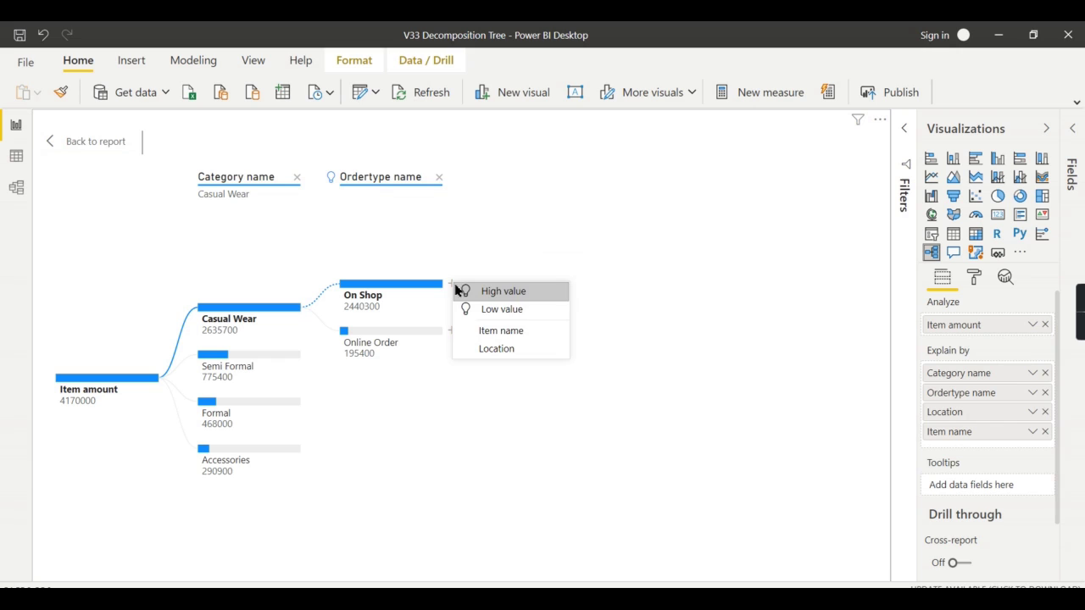
click(516, 351)
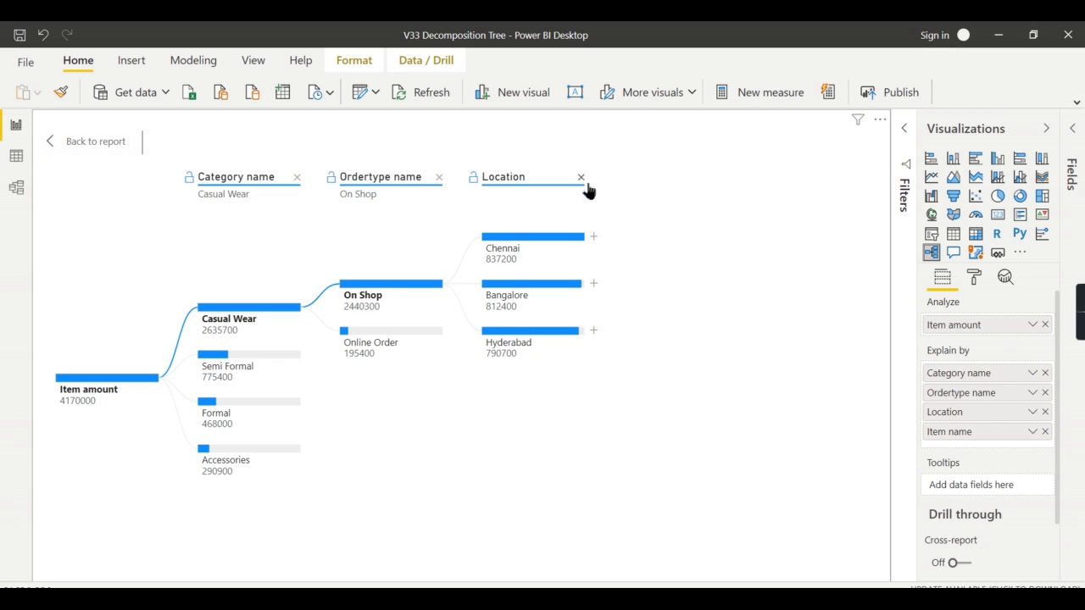
click(581, 178)
click(450, 284)
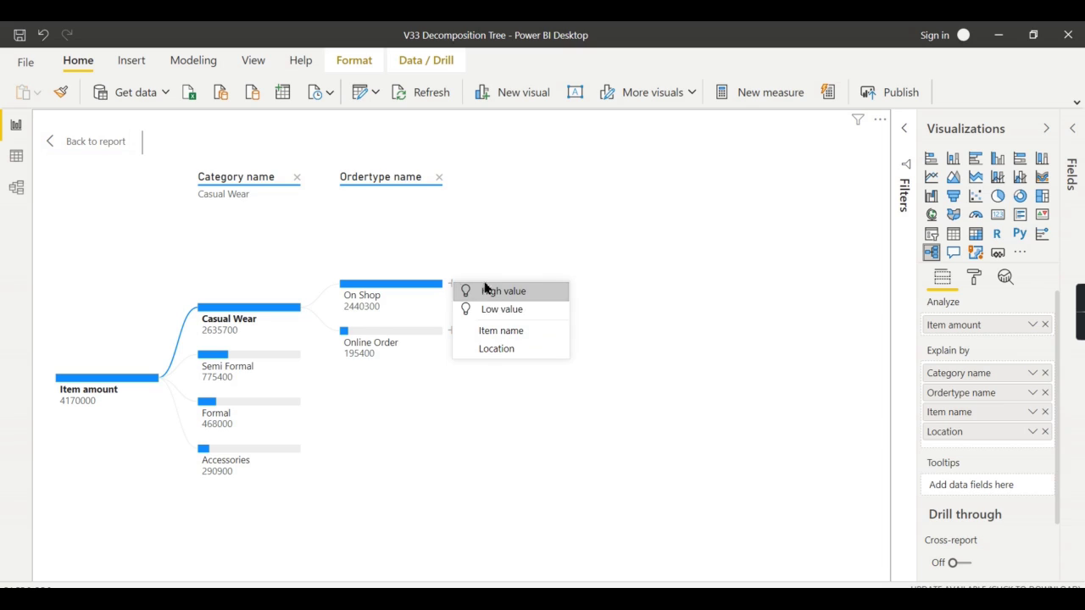
click(500, 349)
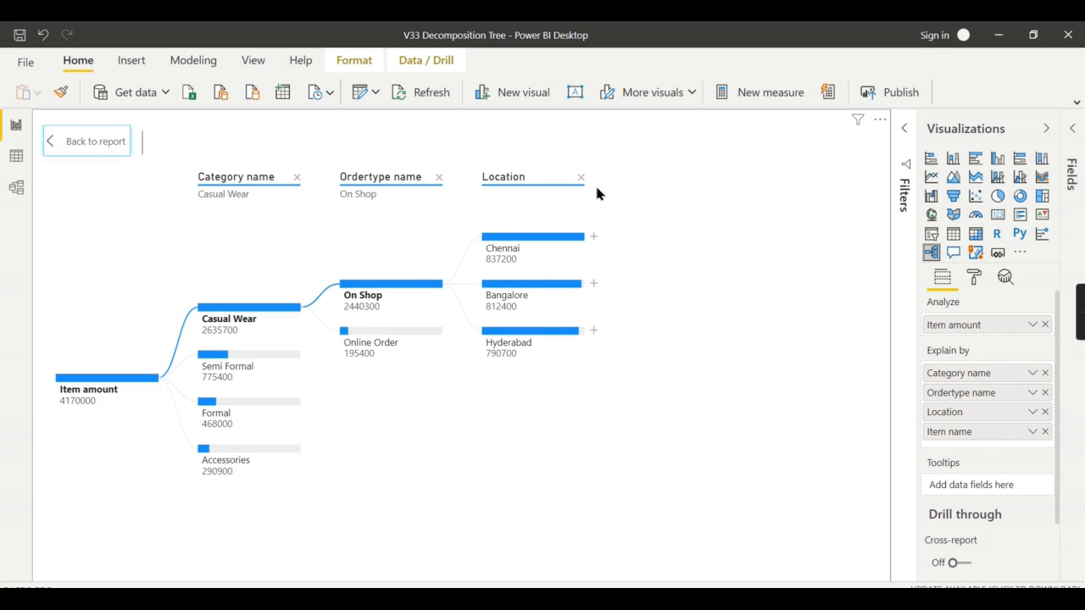
- Apply a Low value split to Chennai, then view the Bangalore and Hyderabad breakdowns
click(594, 238)
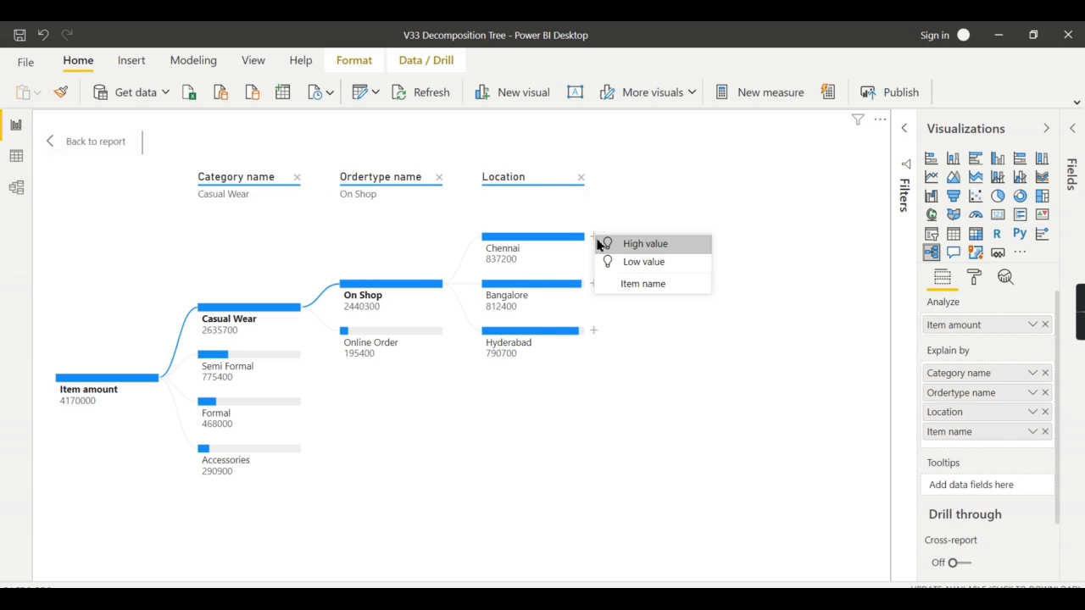
click(670, 262)
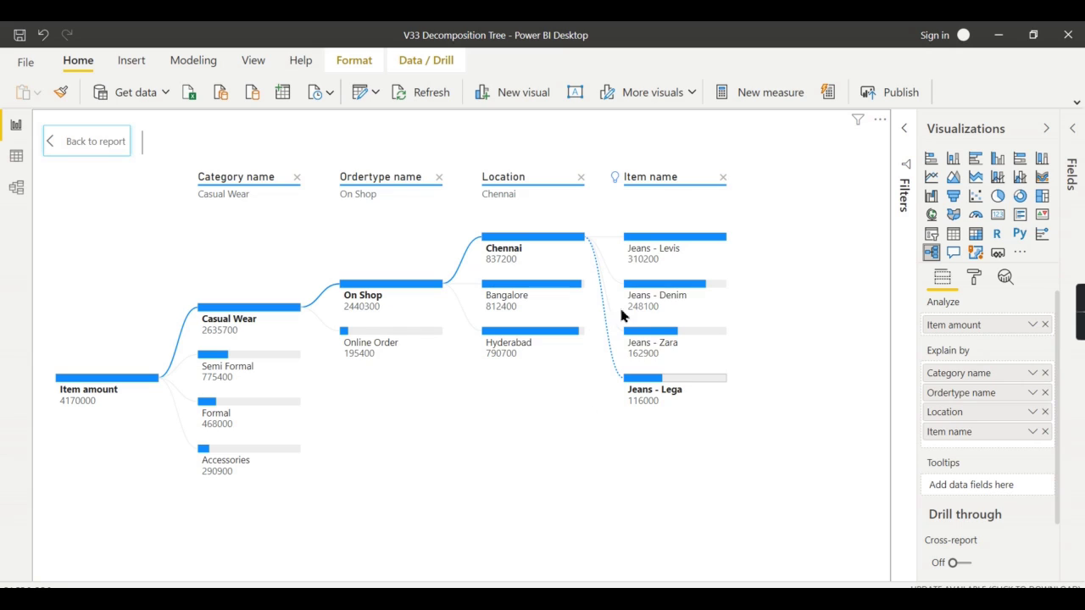
click(500, 287)
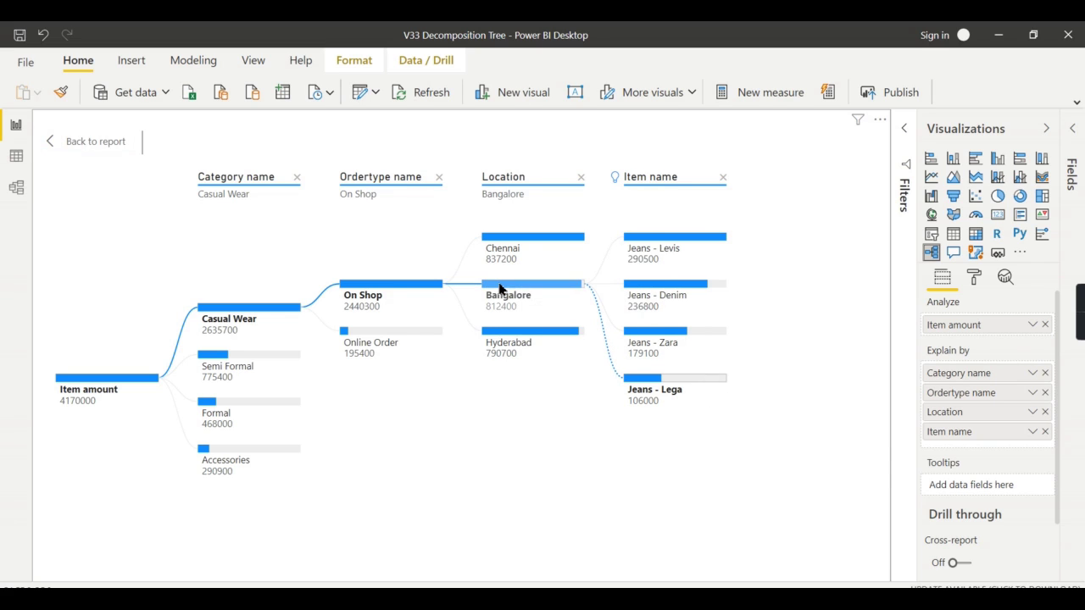
click(549, 335)
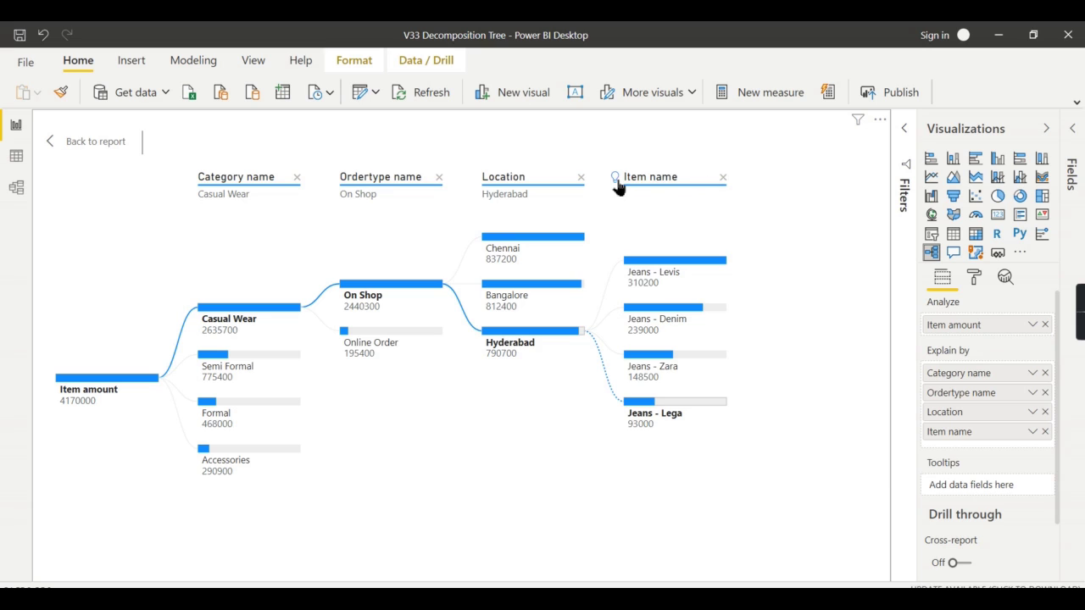
- Clear the existing level and split Chennai's amount by Item name
click(722, 177)
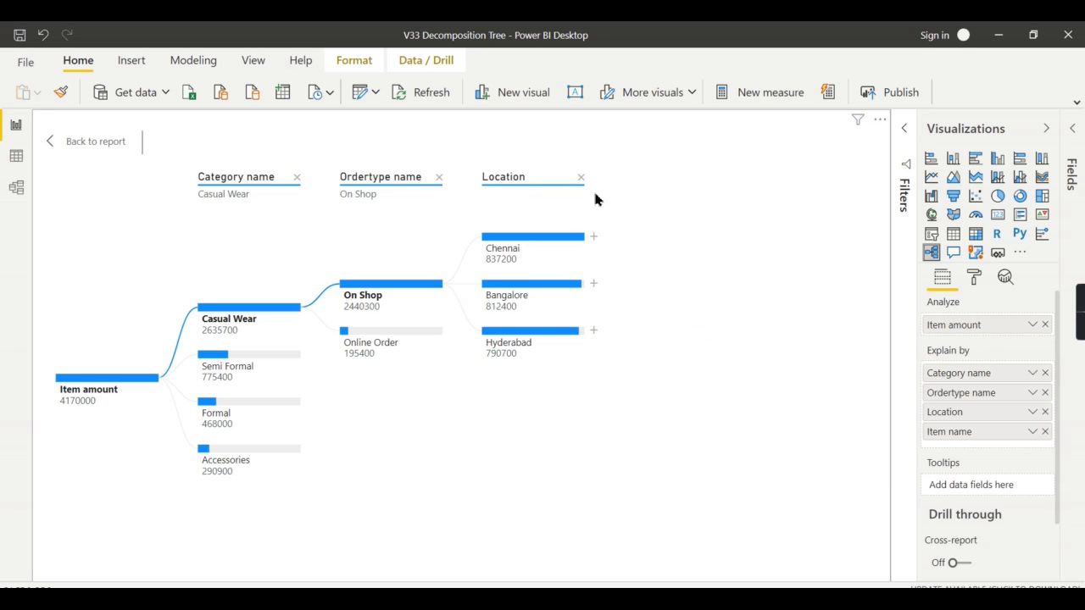
click(593, 237)
click(636, 244)
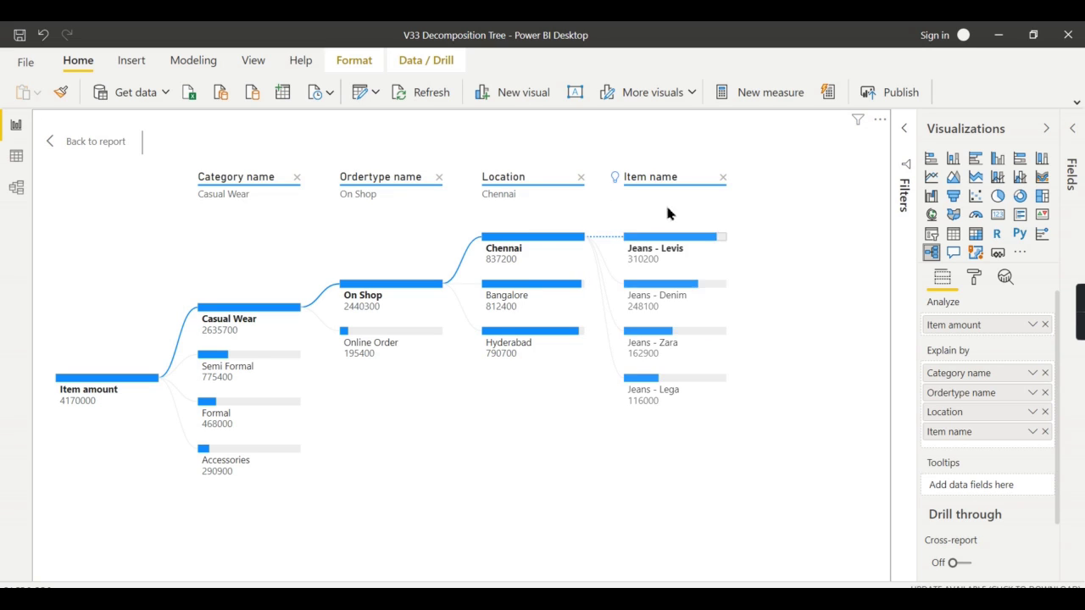
- Compare item breakdowns for Bangalore, Hyderabad and Chennai, ending on Bangalore
click(566, 289)
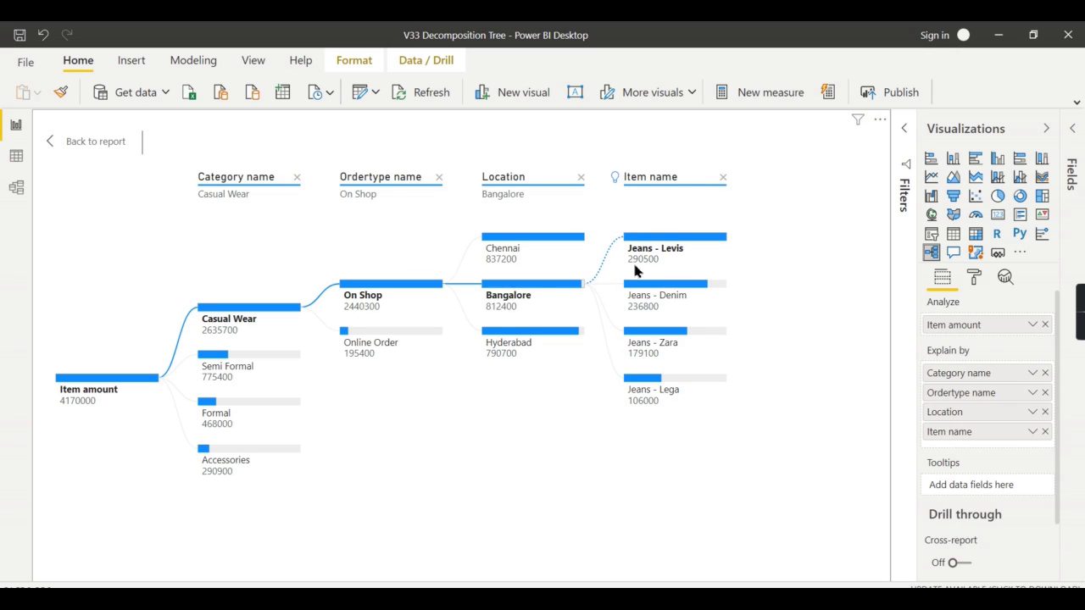
click(551, 337)
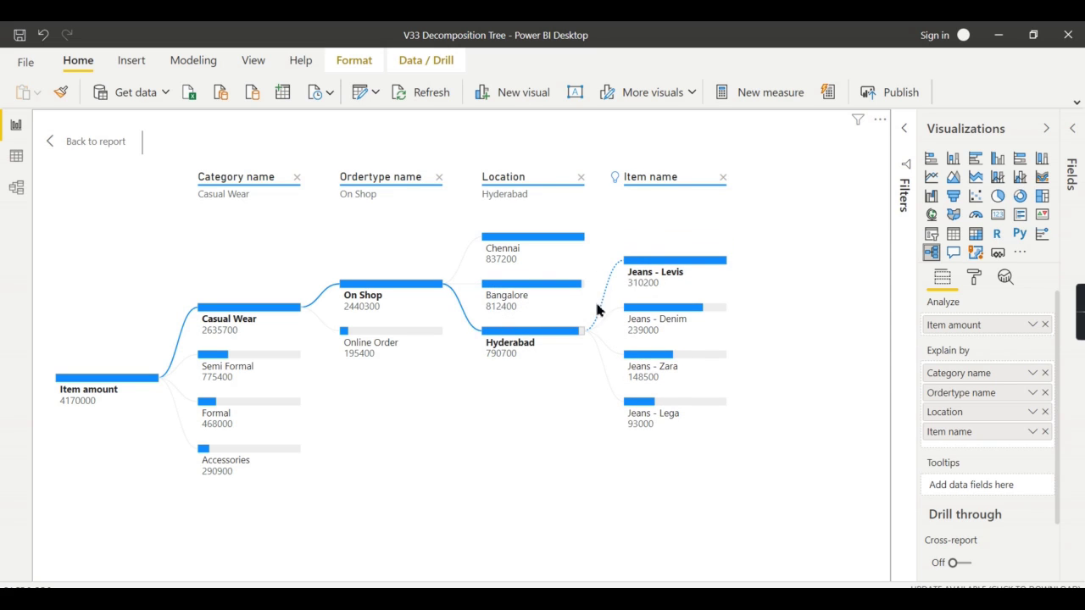
click(542, 288)
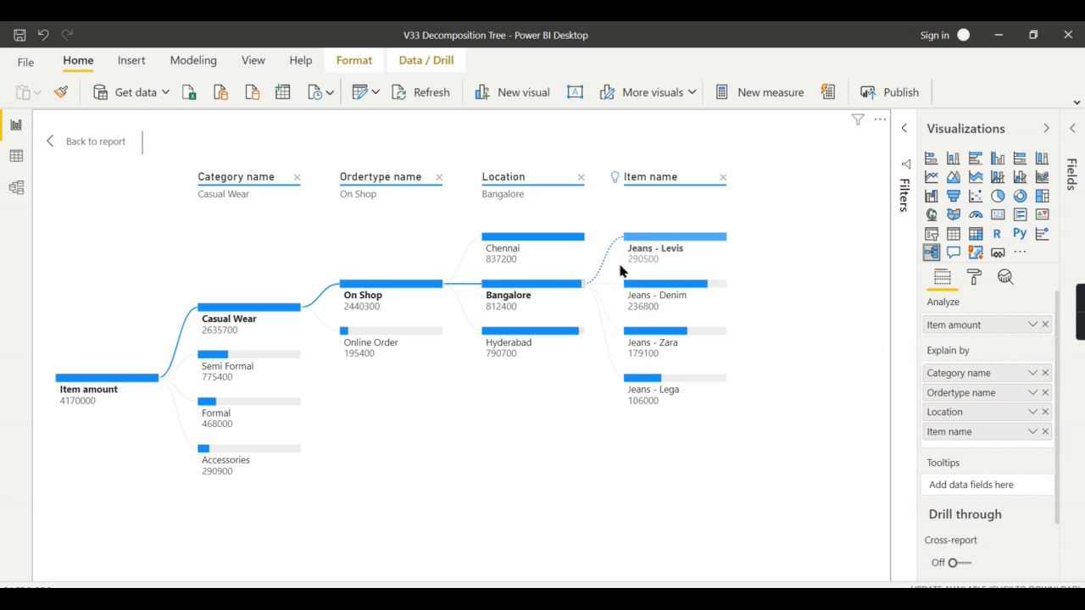
click(574, 236)
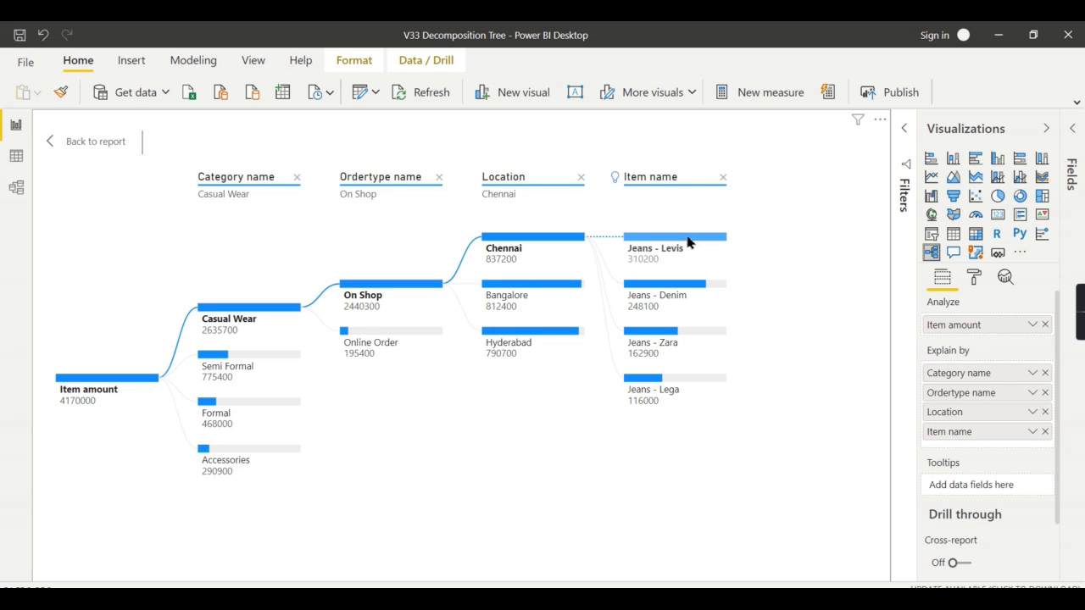
click(566, 285)
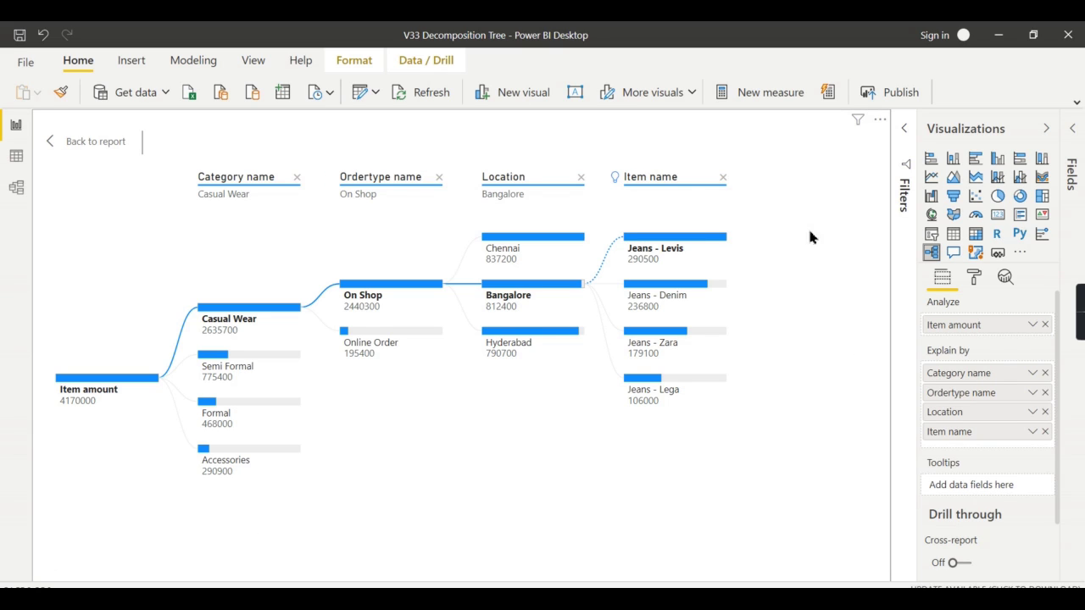
- Open the tree's Format settings and look through the Tree and Analysis sections
click(974, 277)
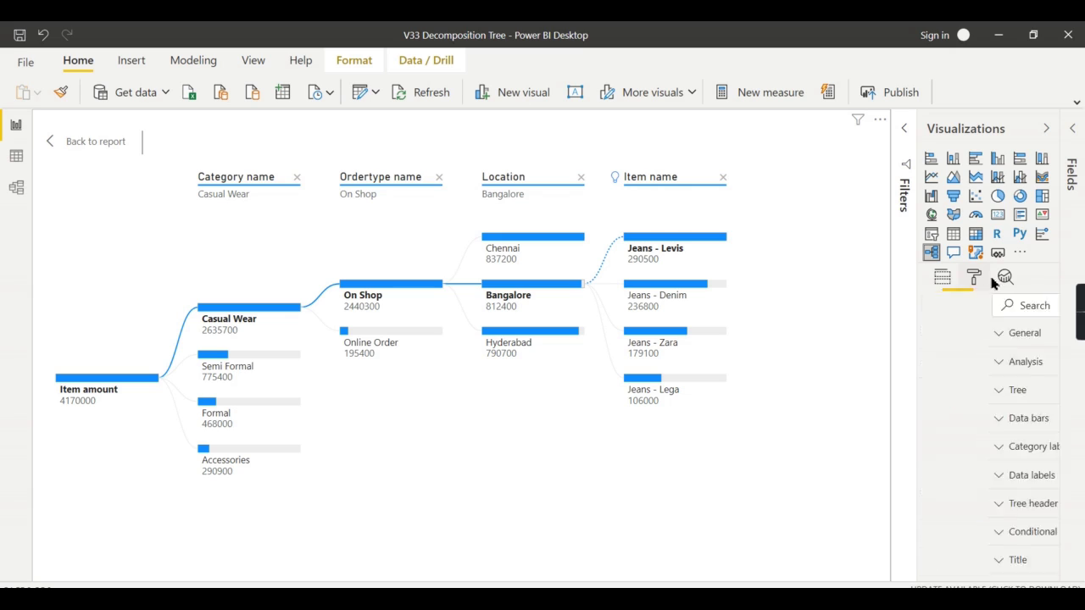
click(990, 394)
scroll(1034, 446, down, 1)
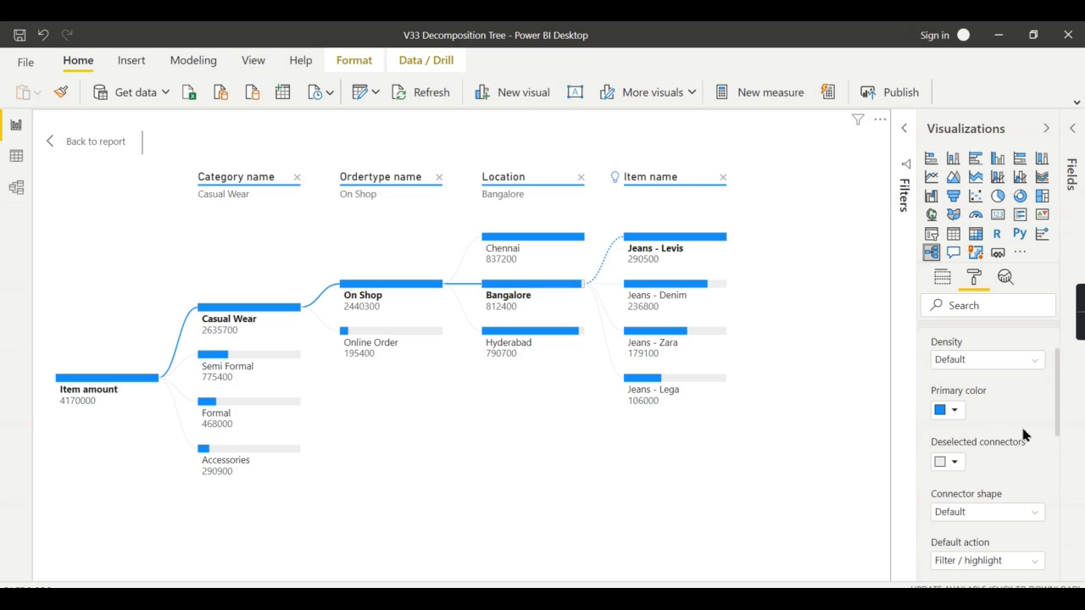
scroll(1009, 424, up, 1)
click(944, 390)
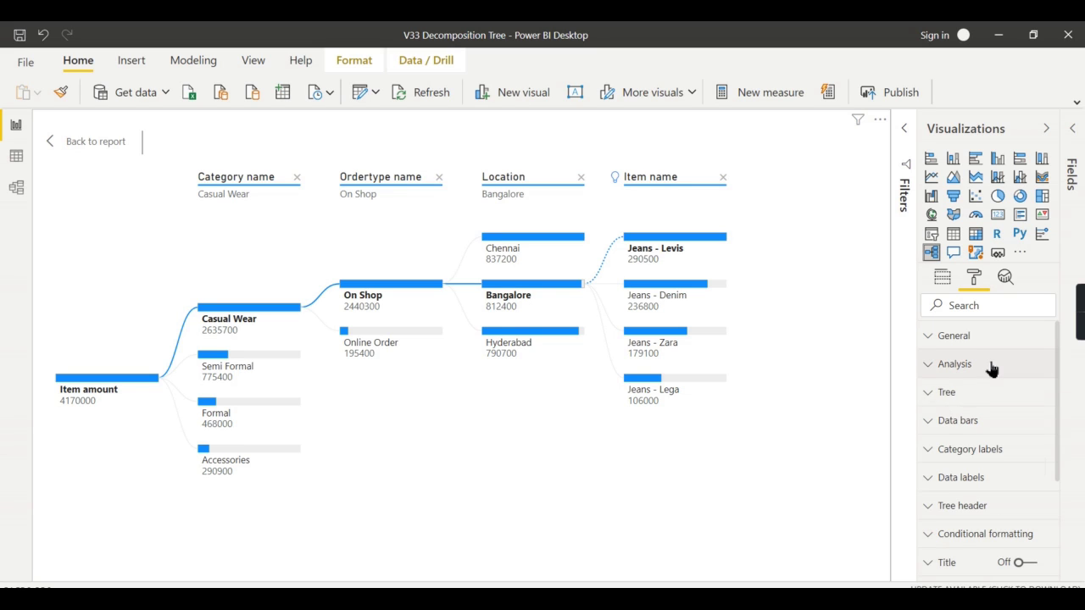
click(988, 363)
click(974, 366)
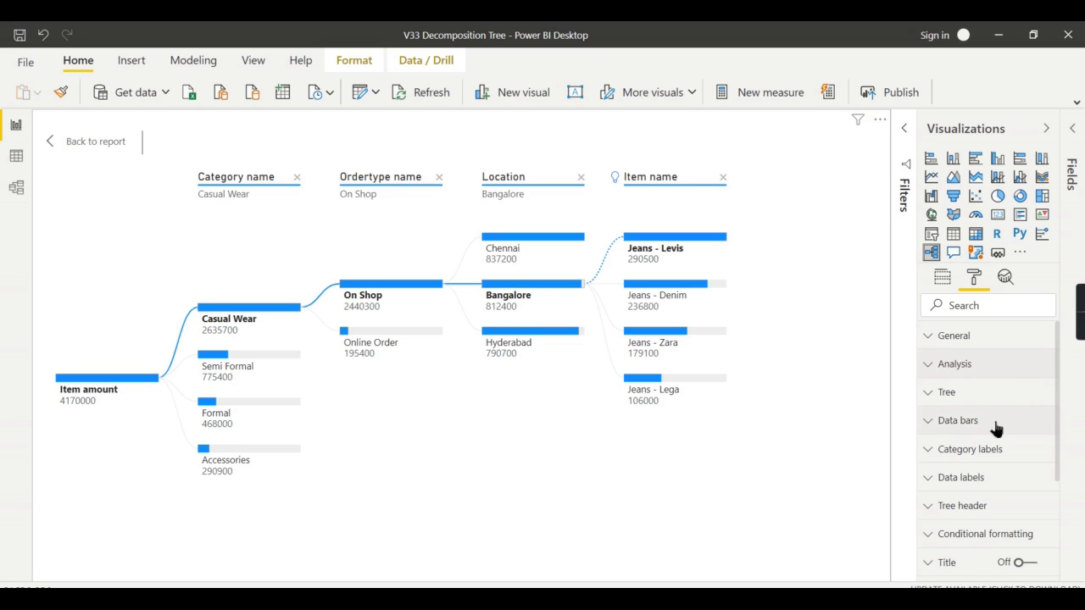
- Under Data bars, make positive bars dark blue and negative bars magenta
click(1010, 422)
scroll(1013, 426, down, 1)
click(954, 389)
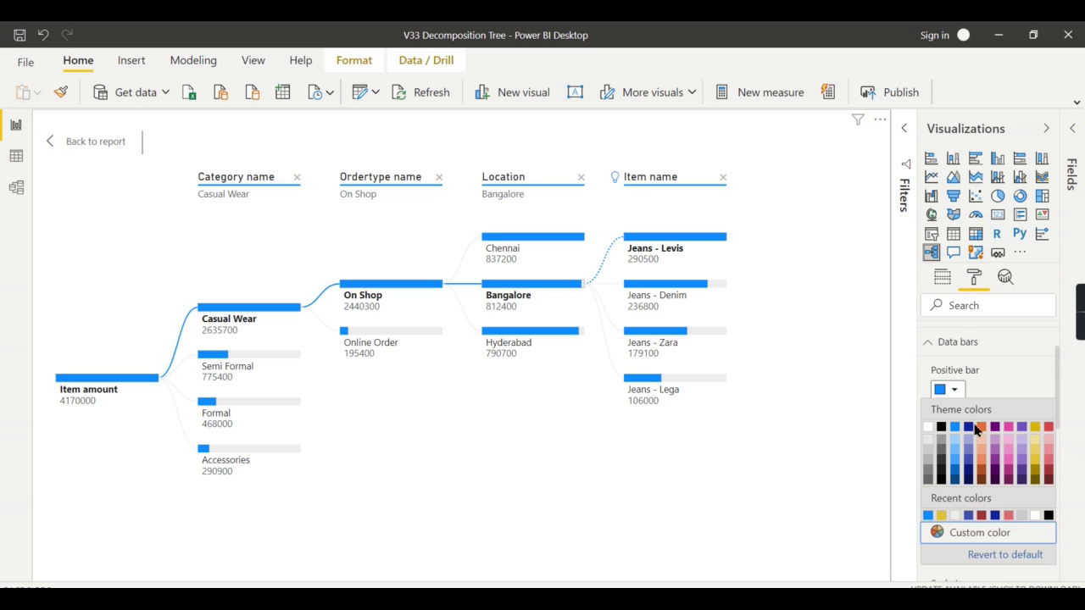
click(968, 426)
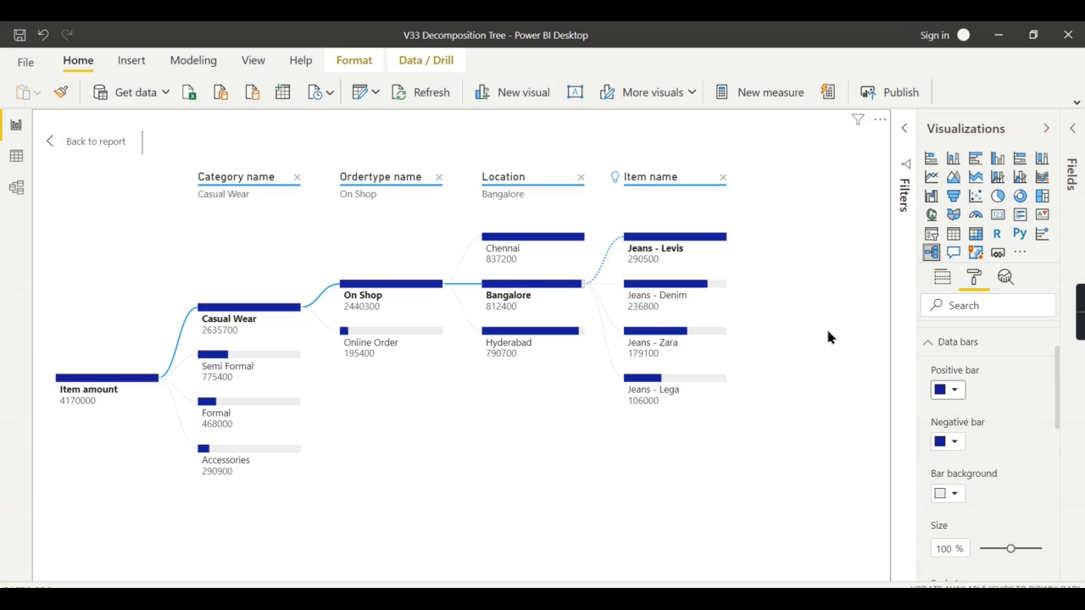
click(961, 445)
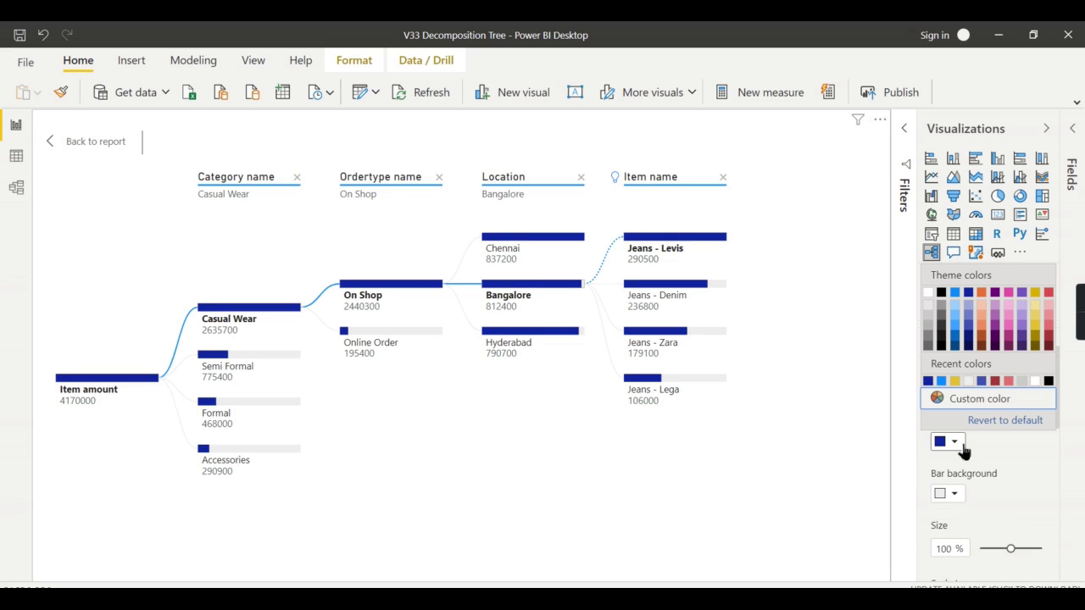
click(1008, 345)
scroll(949, 407, up, 2)
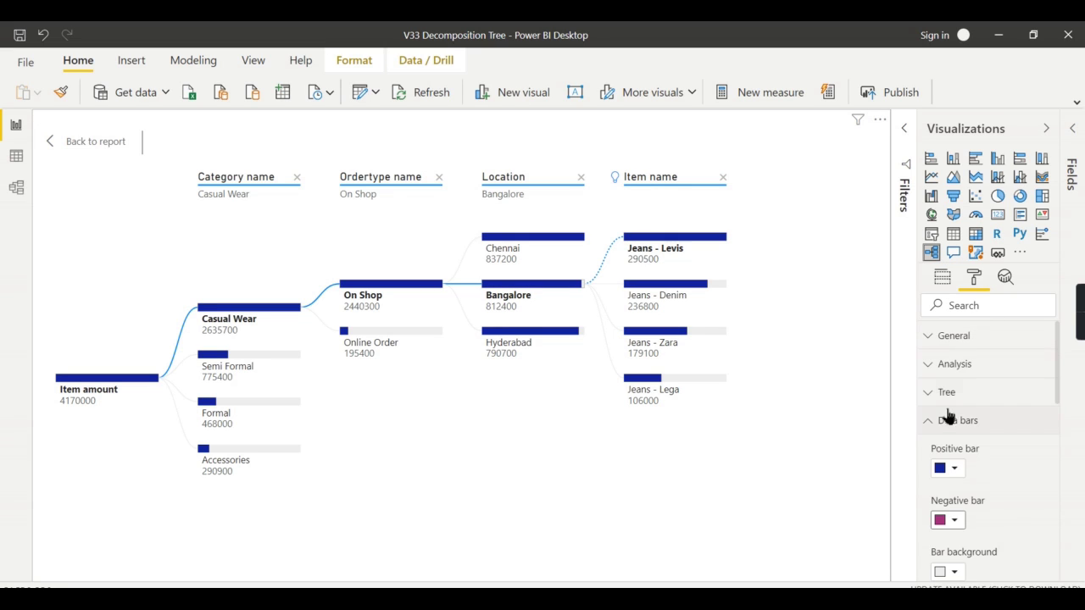
click(945, 418)
- Raise the Category labels text size to 13 pt
click(1005, 373)
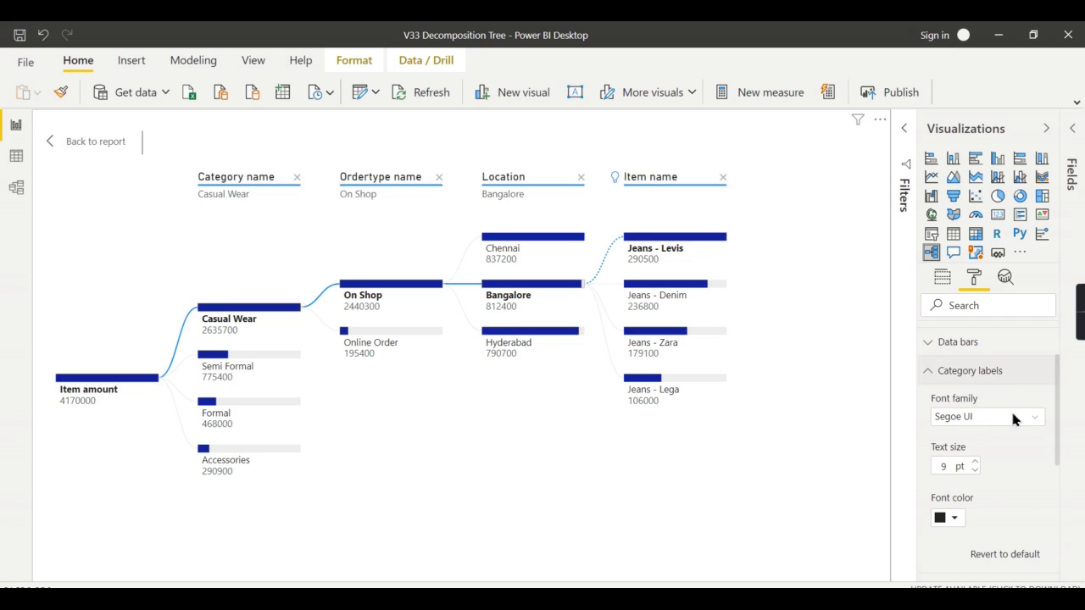
click(974, 462)
click(974, 462)
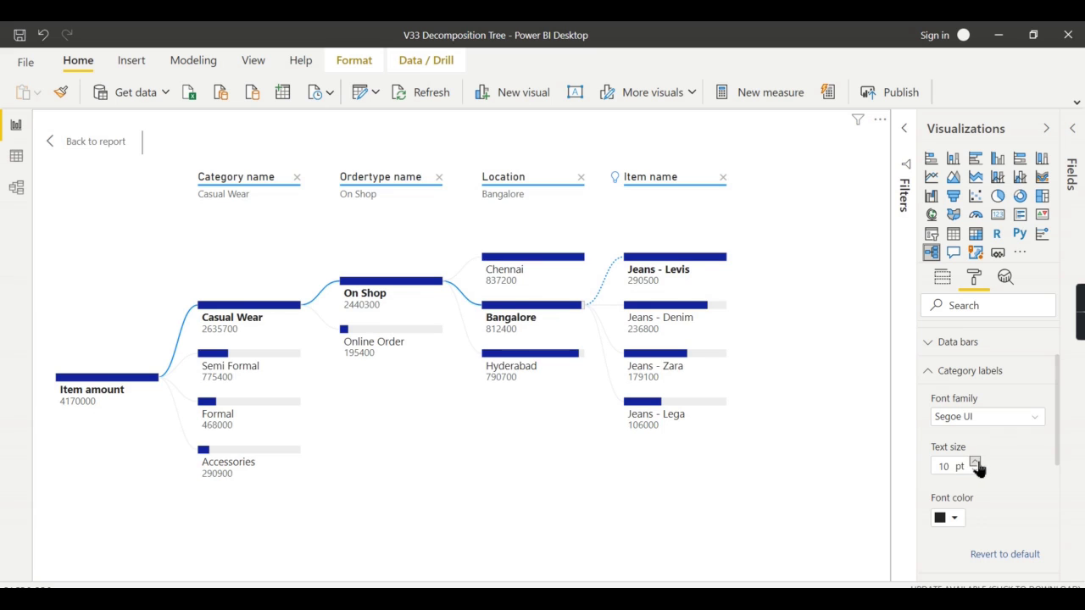
click(975, 463)
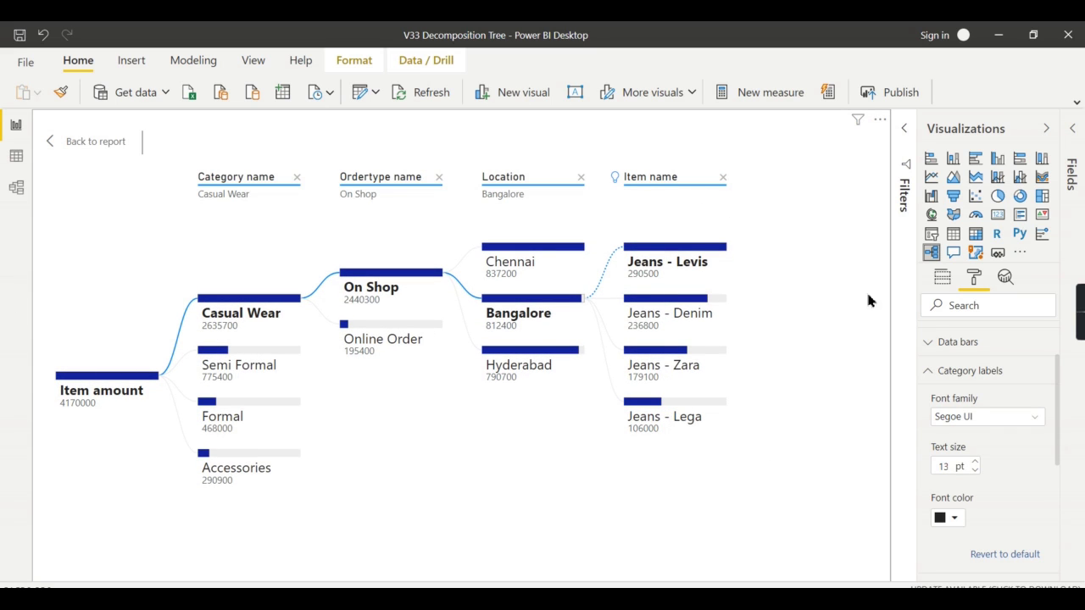
click(957, 370)
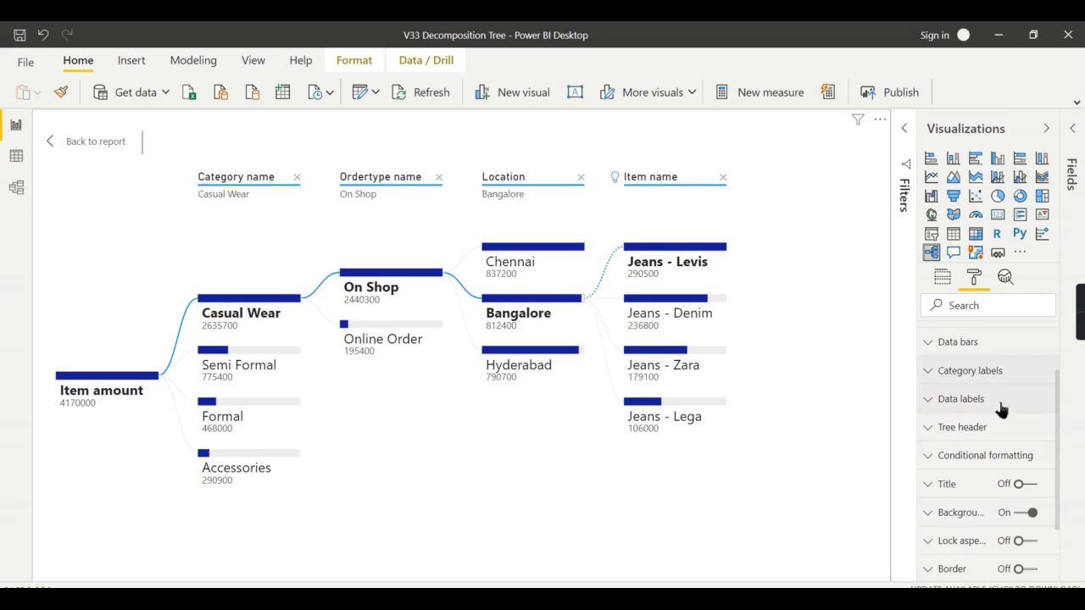
- Set the Tree header title font to 14 pt and turn Shadow on
click(1001, 409)
click(992, 410)
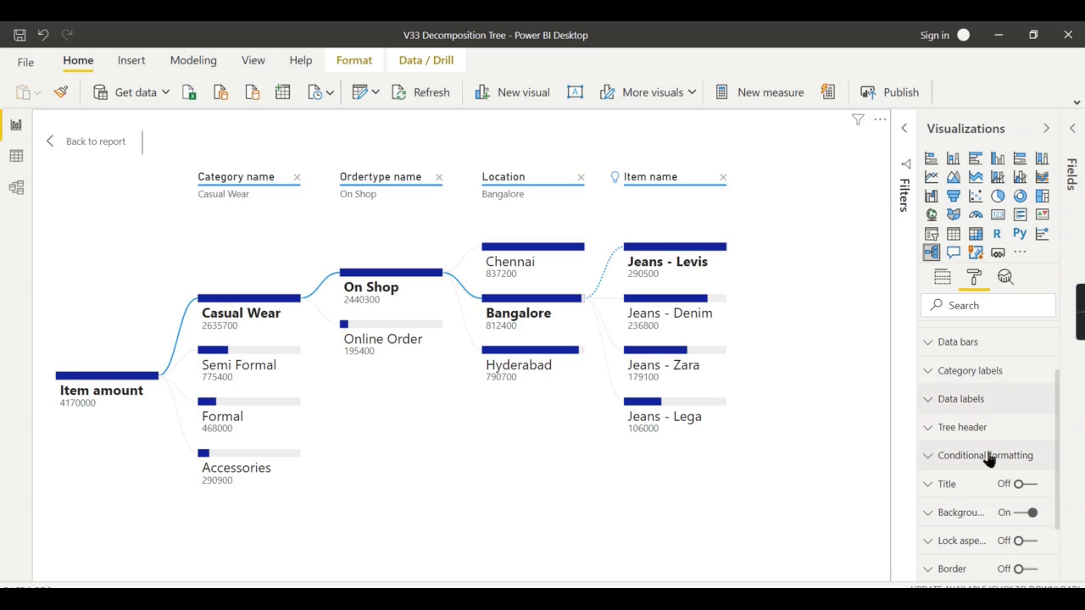
click(997, 427)
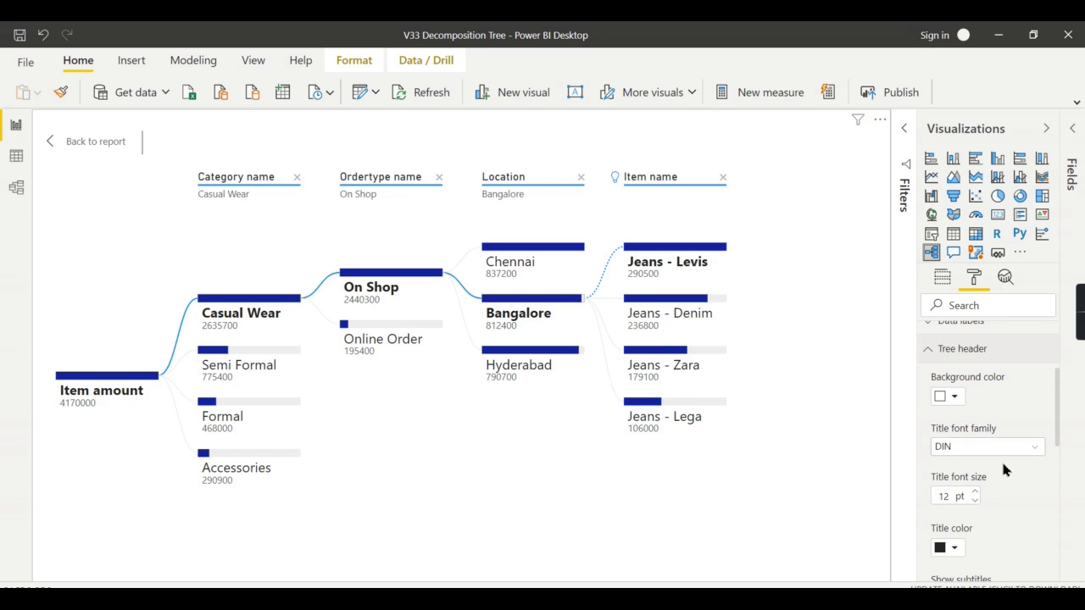
click(974, 494)
click(973, 494)
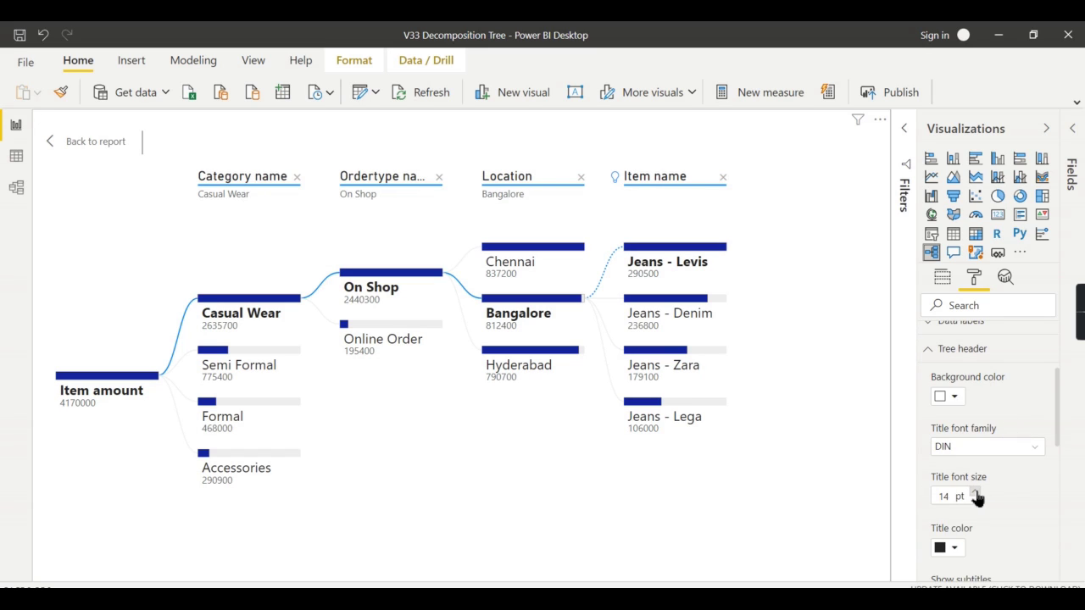
click(942, 357)
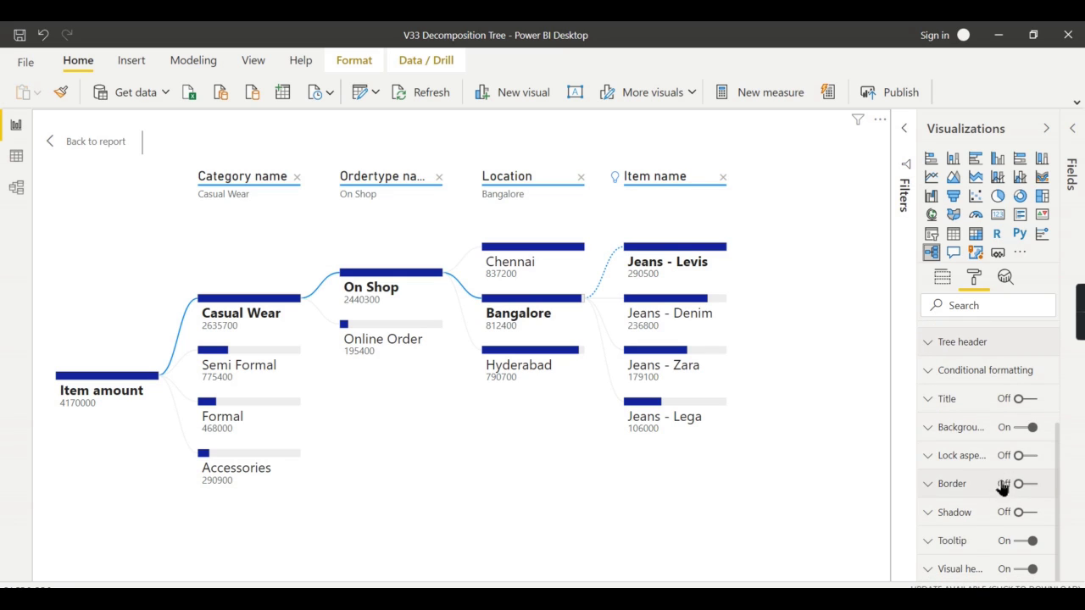
click(1027, 512)
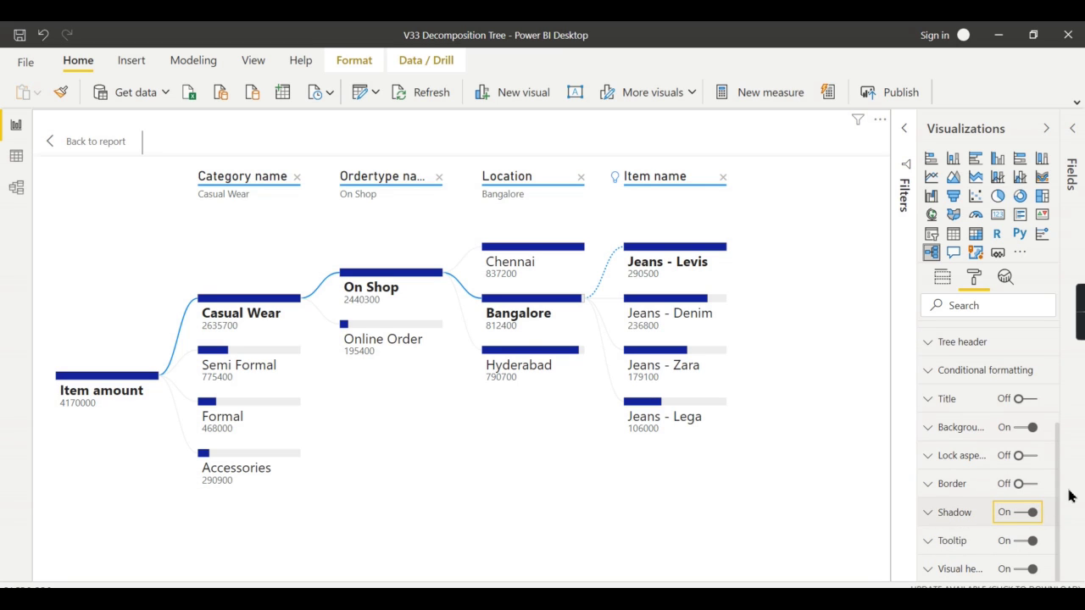
scroll(1026, 457, up, 5)
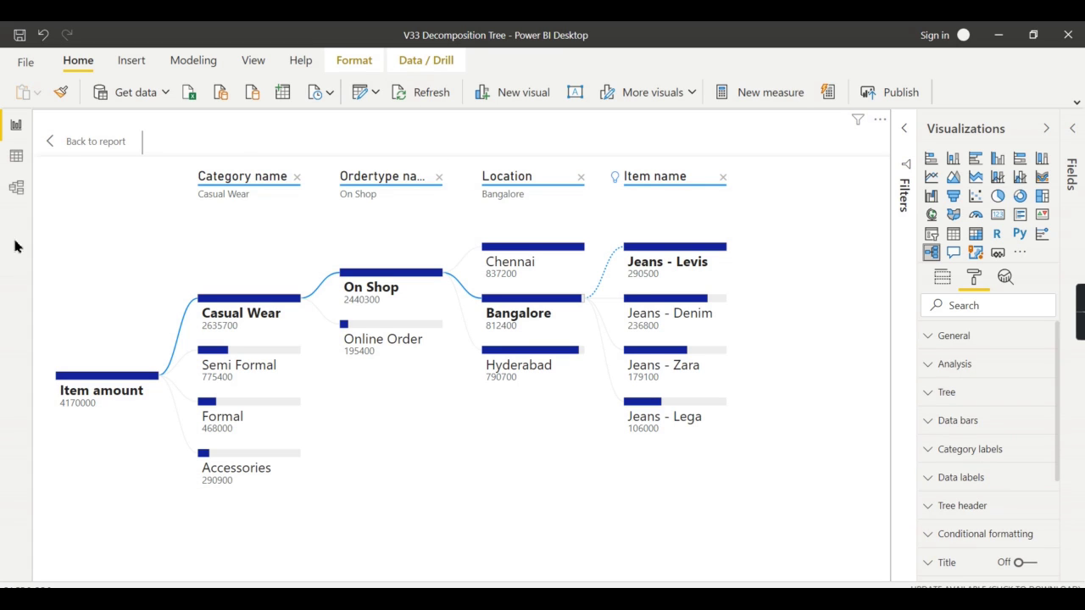
- Leave focus mode and collapse the Fields and Visualizations panes so the decomposition tree fills the page
click(83, 143)
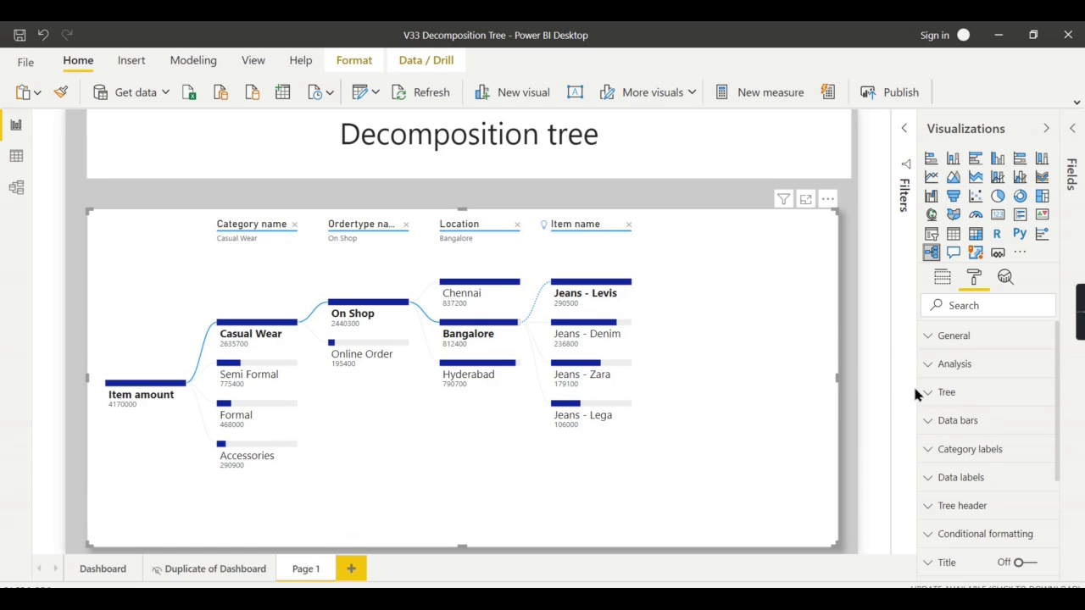
click(941, 278)
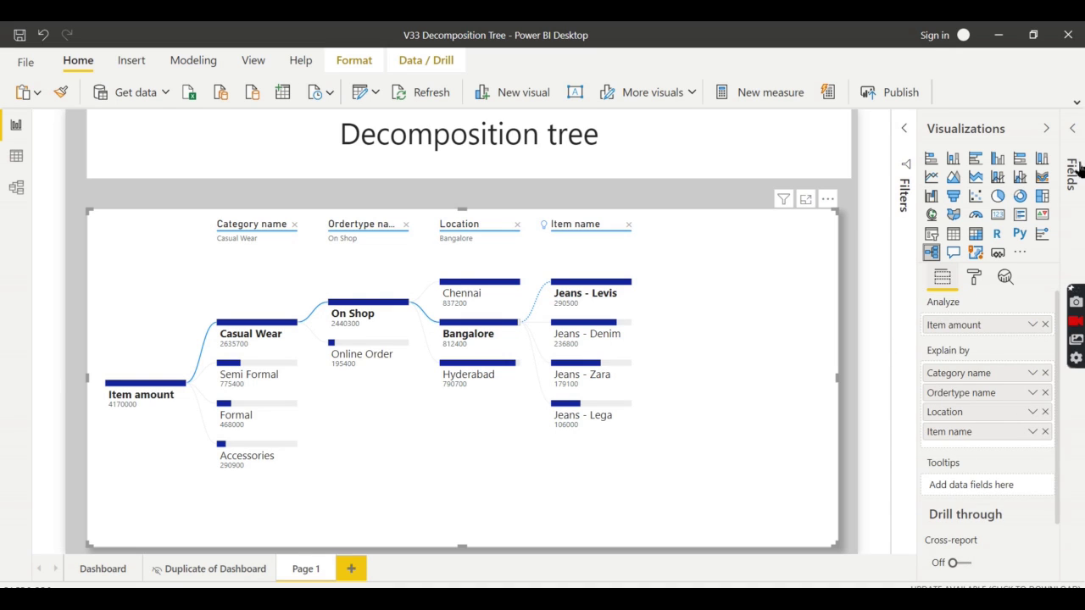
click(1072, 131)
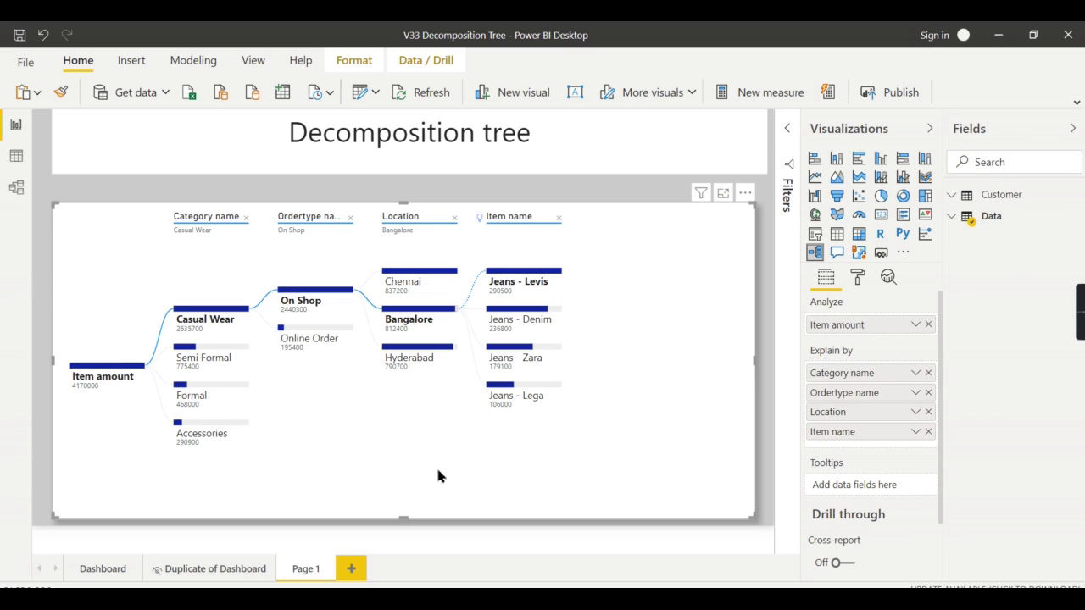
click(929, 128)
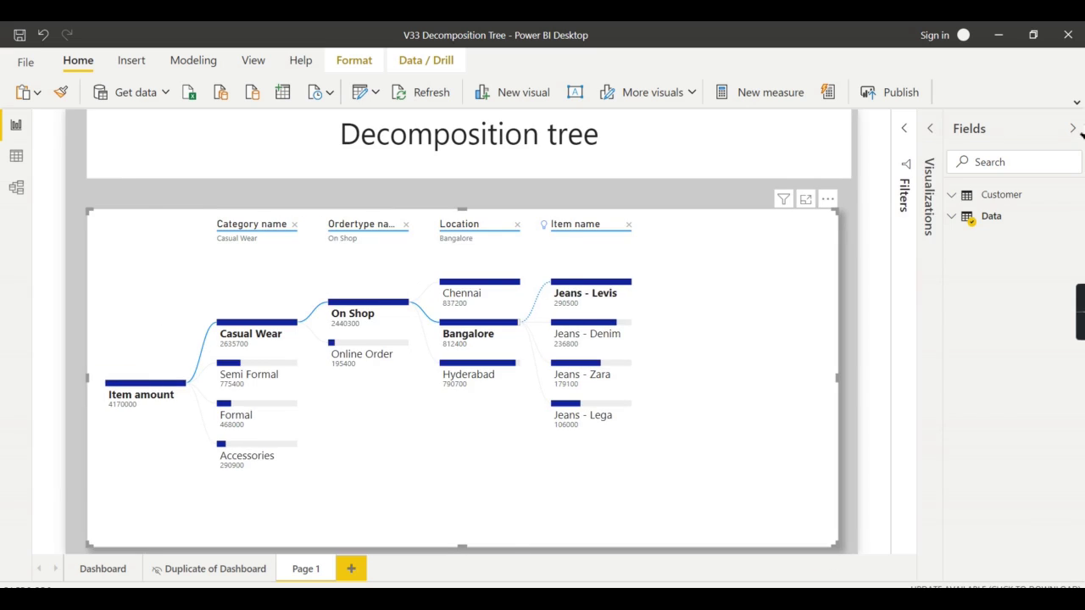
click(1073, 129)
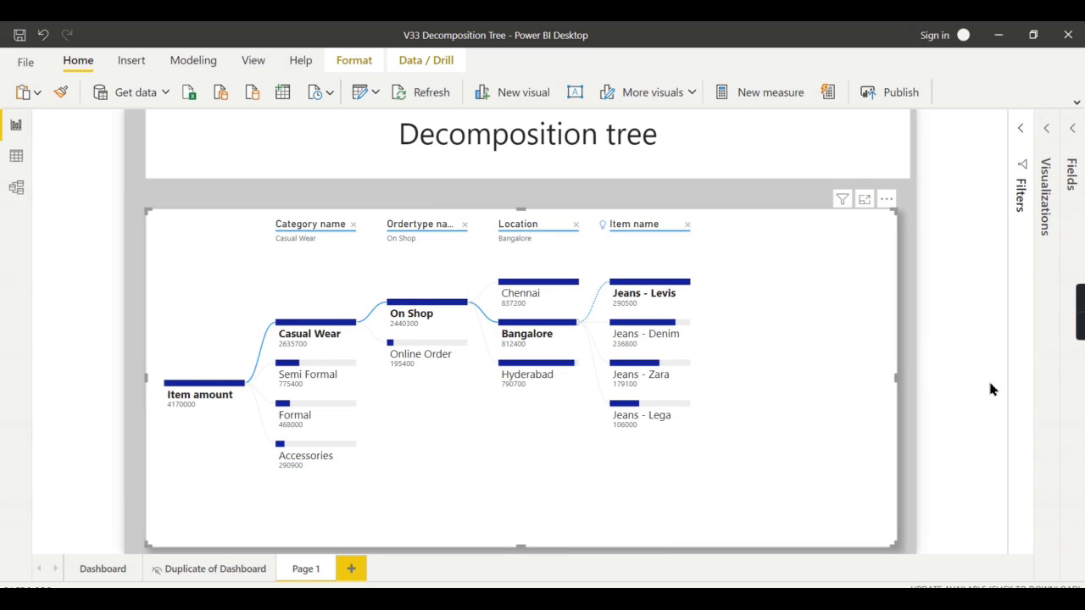